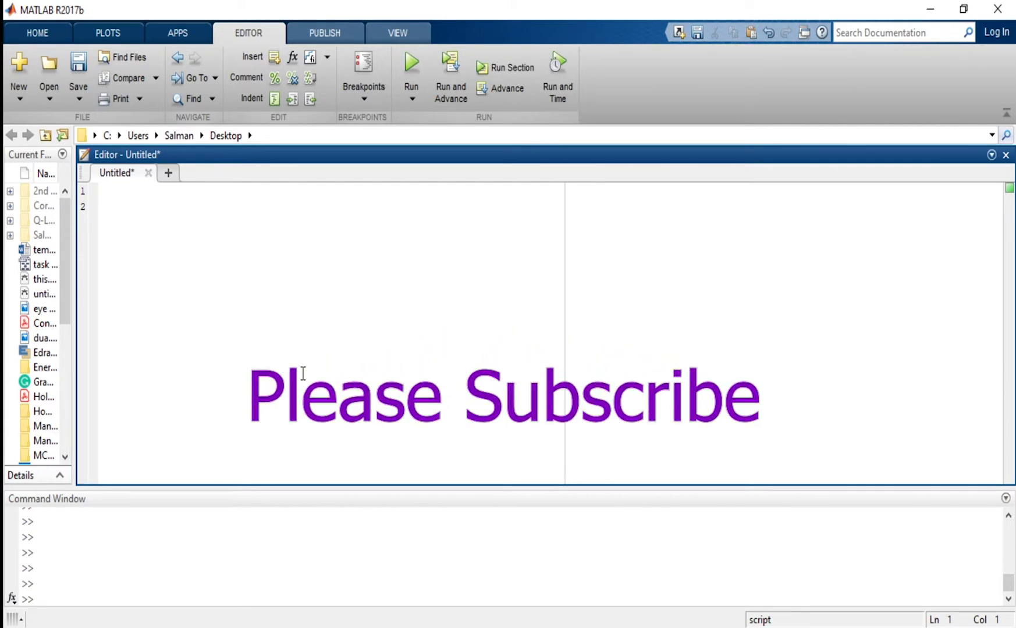
Step: Define x = [458 505 580; 448 495 300; 445 398 550; 450 398 245] on line 1
text(x=[)
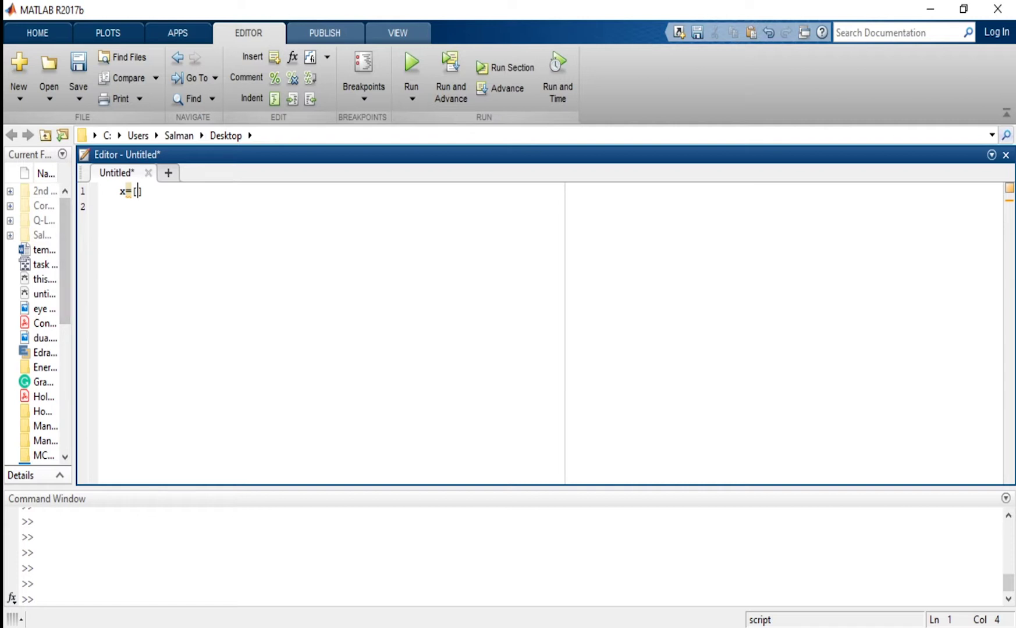
key(alt+Tab)
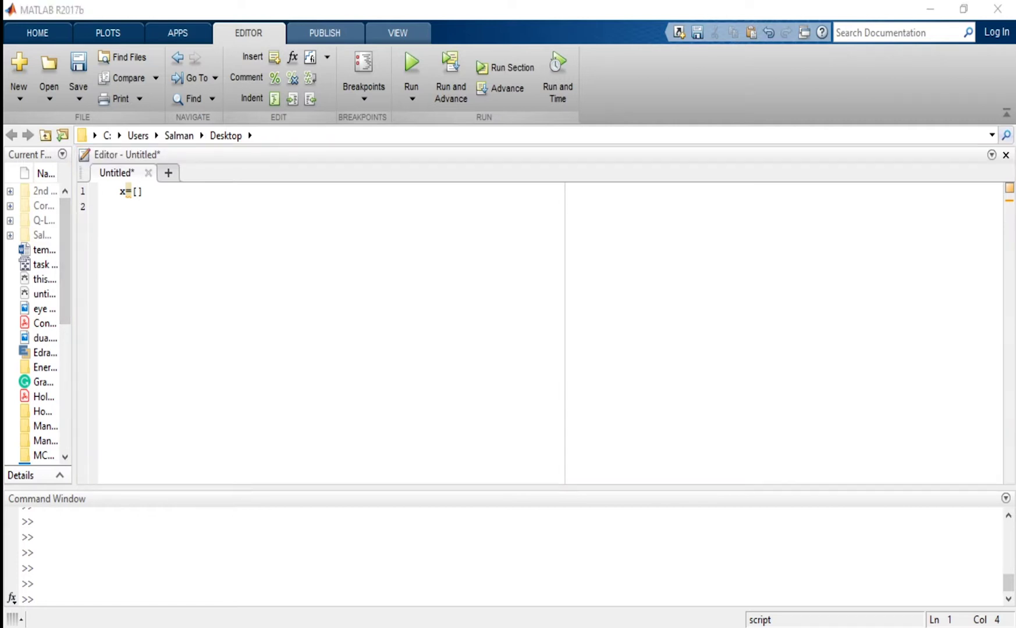
click(139, 192)
text(458 505 580; 448 495 300; 445 398  550; 450 398 245)
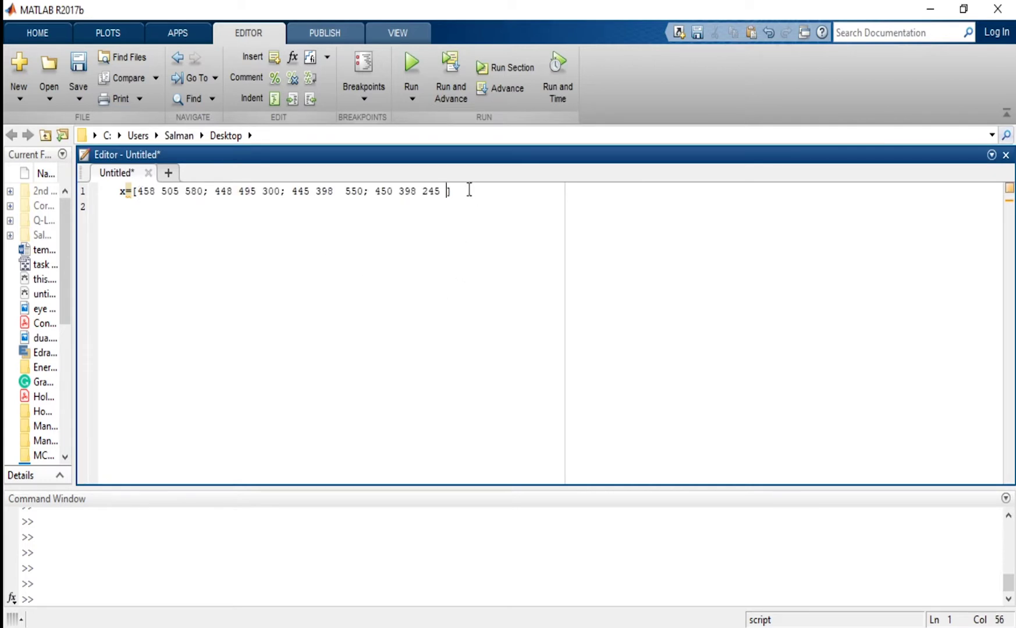
key(BackSpace)
Step: Add bar(x) on line 2 and begin an xlabel('') line below it
click(470, 196)
key(Return)
text(bar(x))
key(Return)
key(Return)
key(Up)
text(x)
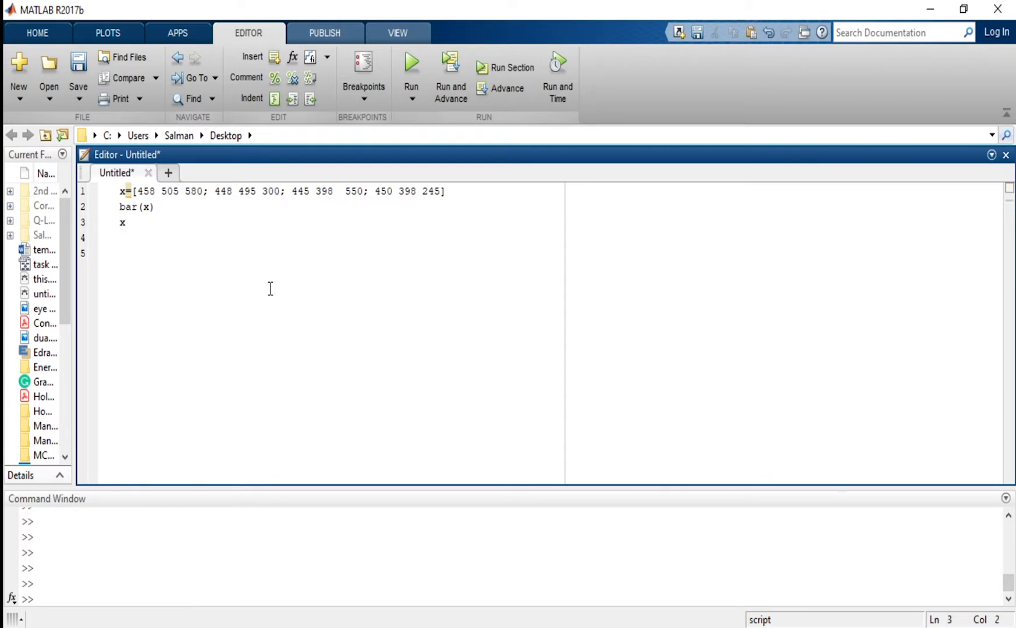
text(label(''))
Step: Set the x-axis label text to 'Items'
key(Left)
text(Items)
key(Right)
key(Right)
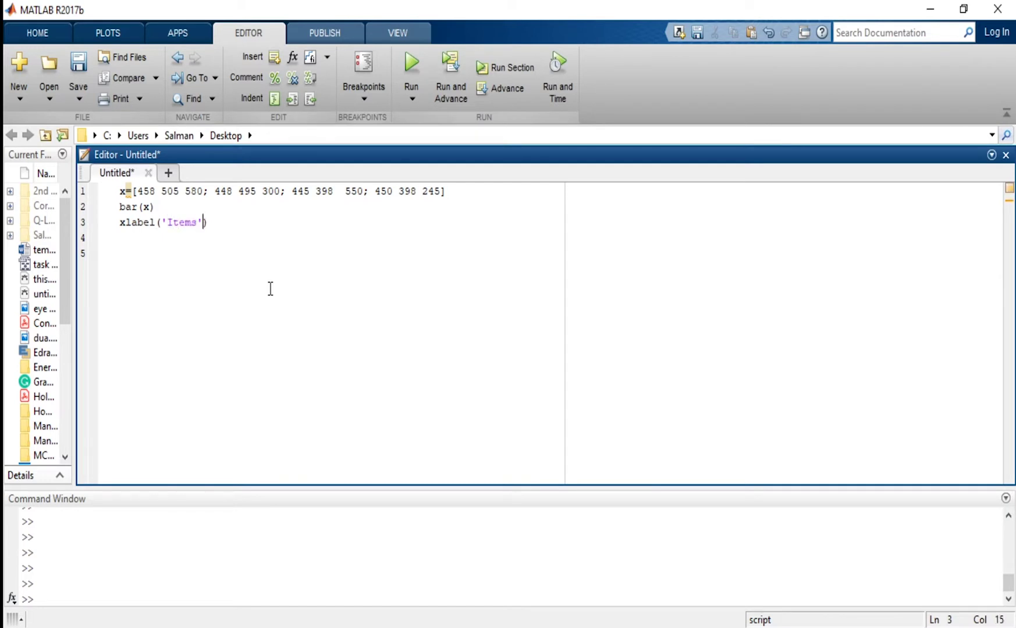
key(Return)
Step: Add ylabel('Total Cost') on line 4, fixing the misspelled function name
text(y())
key(Left)
key(Left)
text(lable)
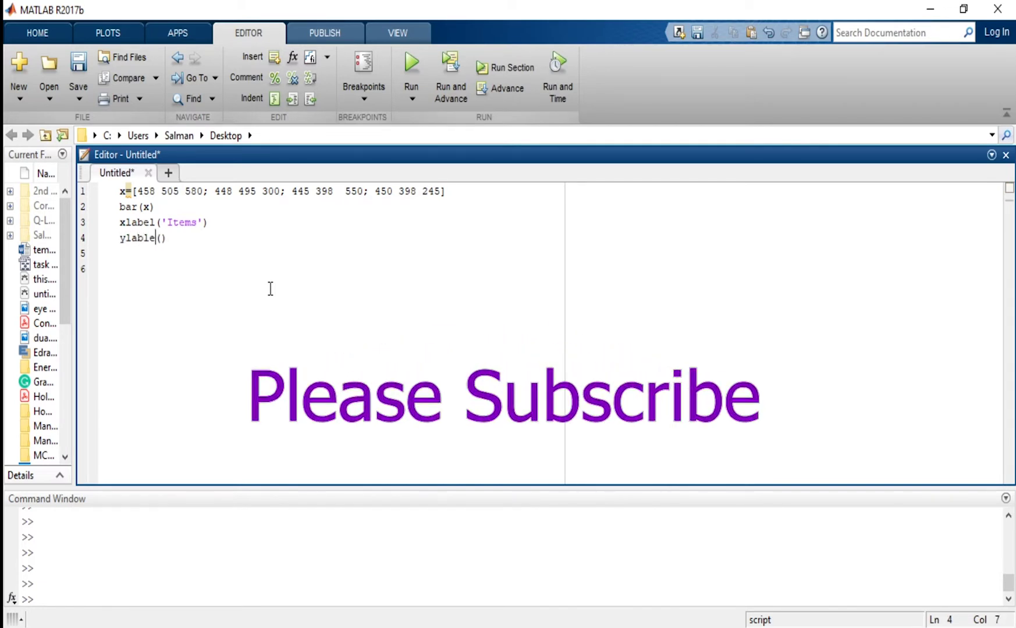
key(BackSpace)
key(BackSpace)
text(el)
key(Right)
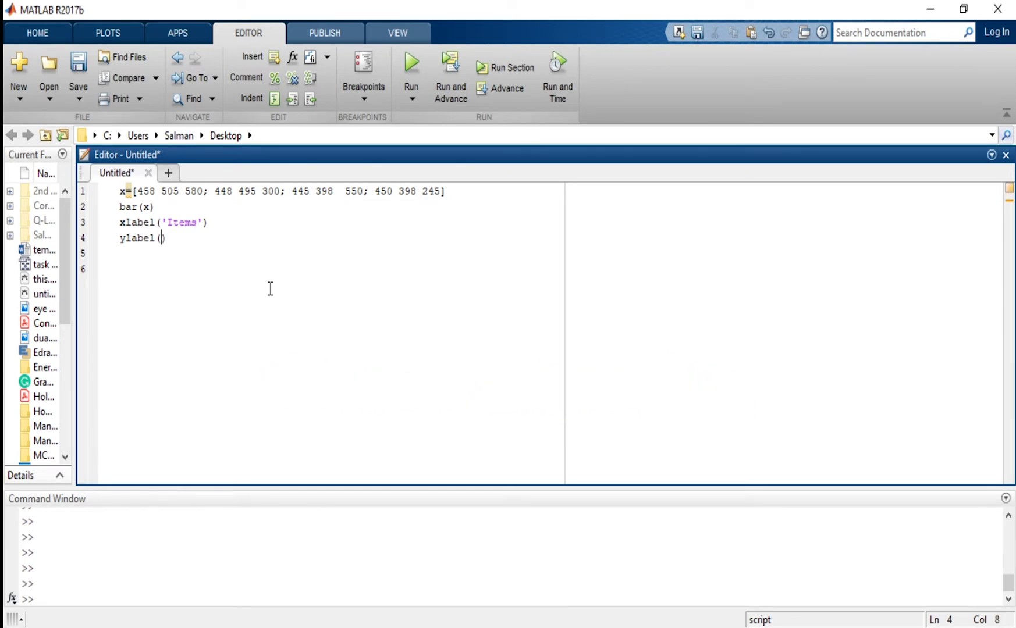
text('Total Cost)
key(Right)
key(Right)
key(Return)
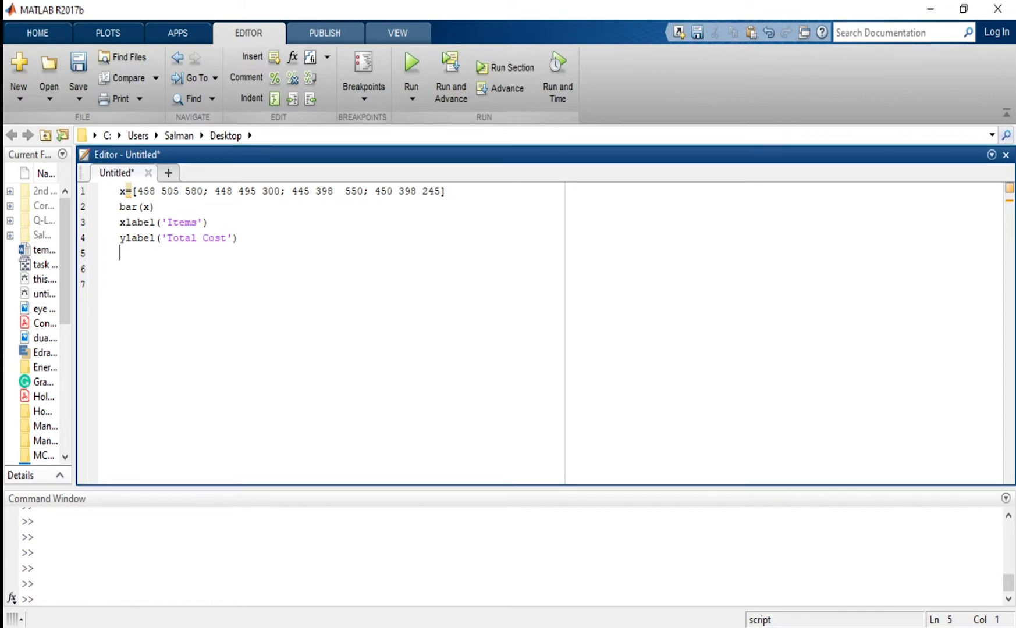
Step: Paste legend('Algo-1', 'Algo-2', 'Algo-3') on line 5
click(306, 260)
text(legend('Algo-1', 'Algo-2', 'Algo-3'))
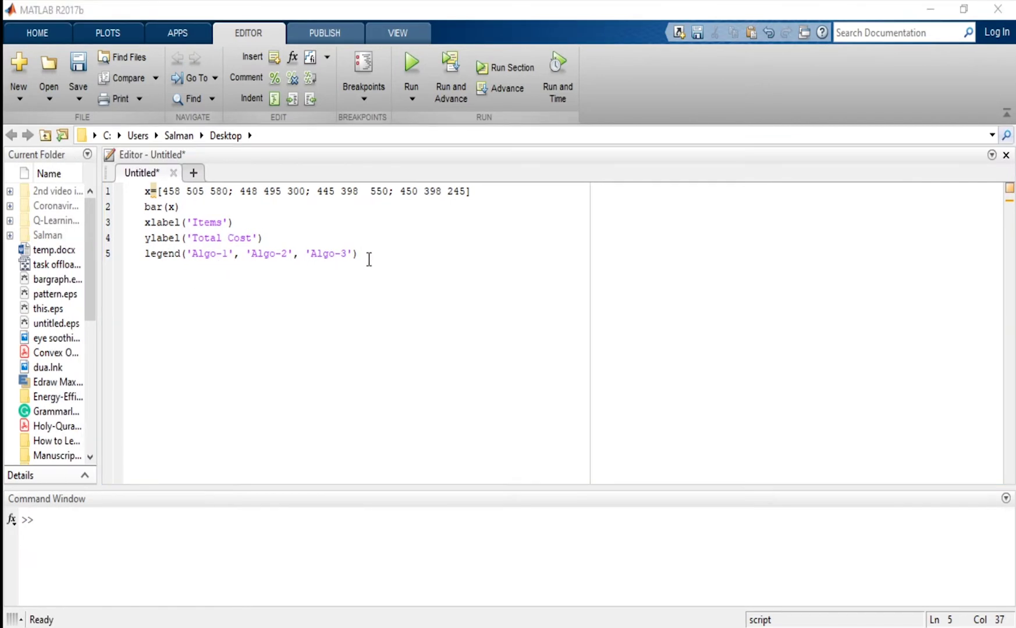
click(369, 260)
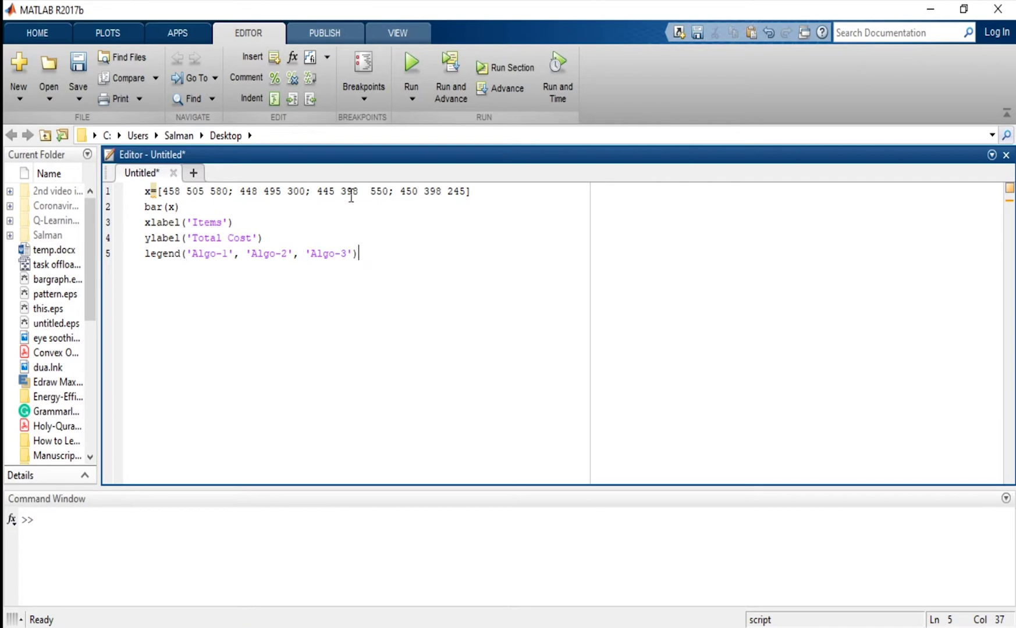
Step: Run the script, saving it as bargraph.m on the Desktop when prompted
click(412, 66)
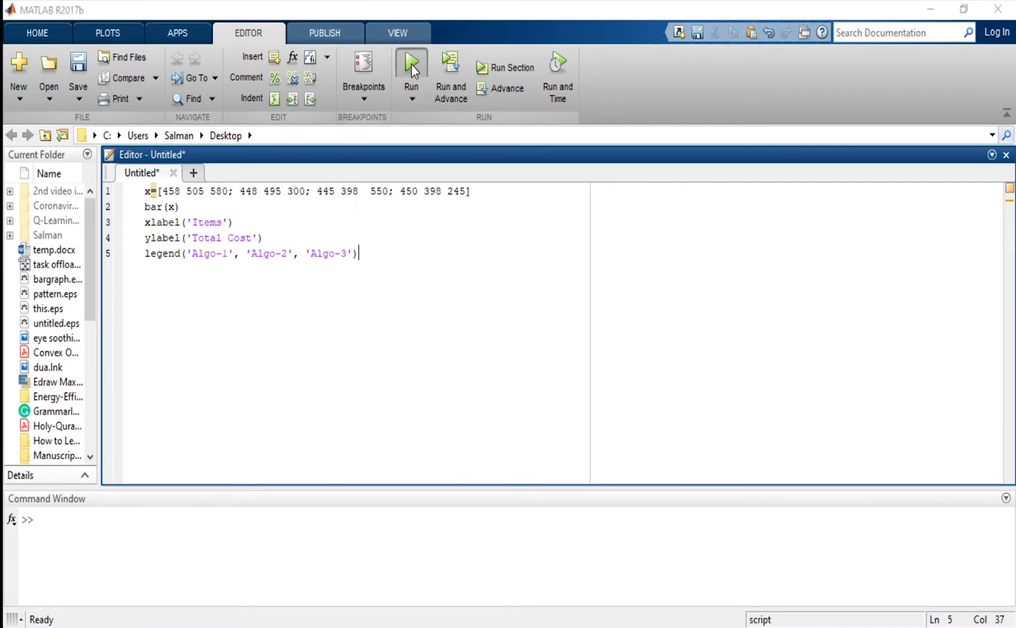
drag(233, 35, 495, 72)
text(ba)
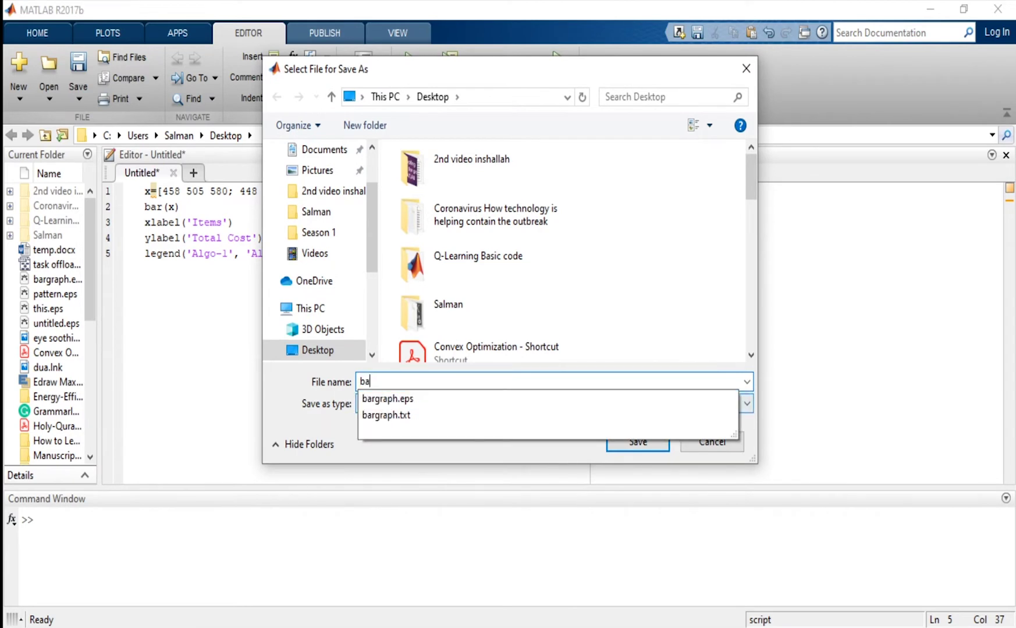
text(rgraph)
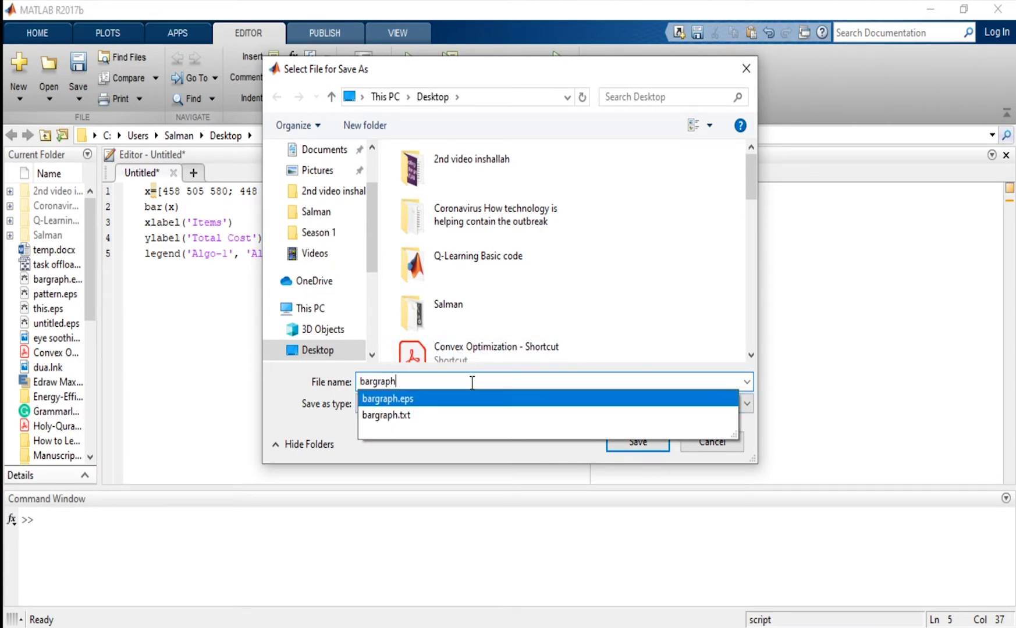
click(700, 319)
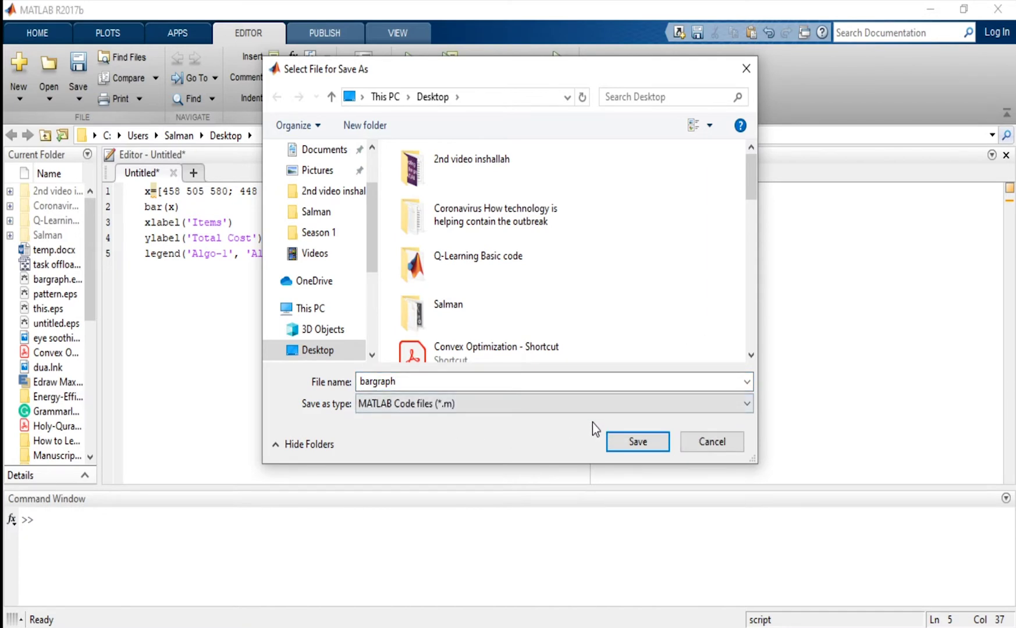
click(625, 446)
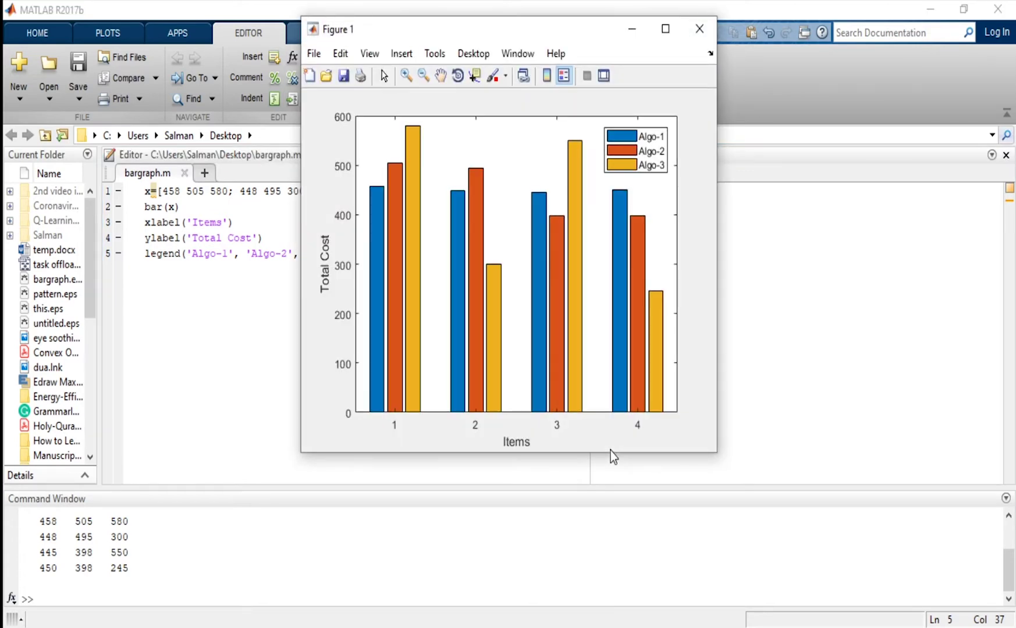
Step: Enlarge the figure window and start a Save As with EPS file (*.eps) format
drag(571, 33, 420, 52)
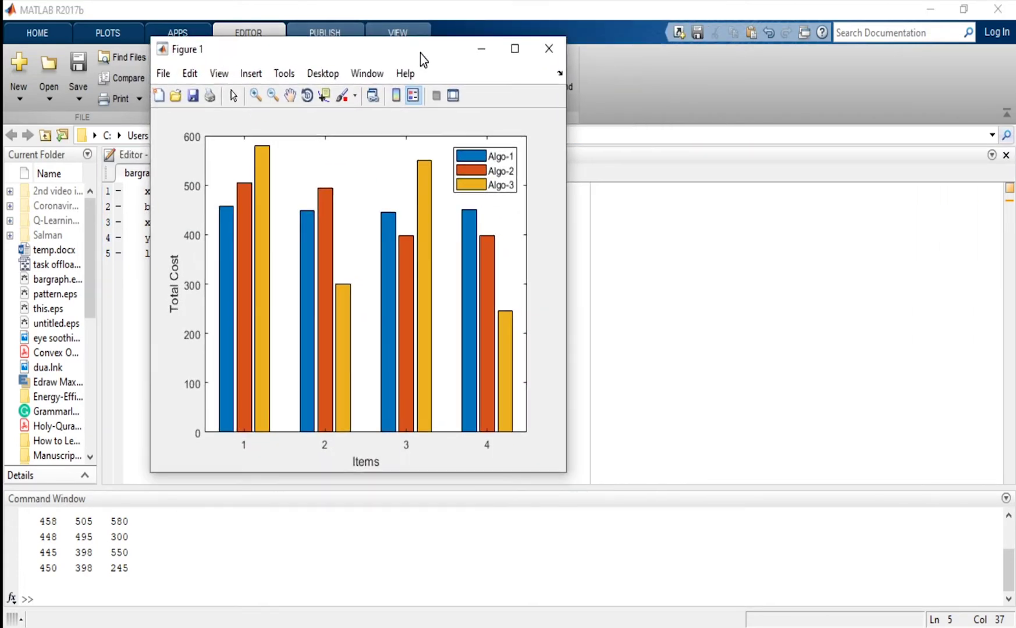
drag(563, 473, 715, 574)
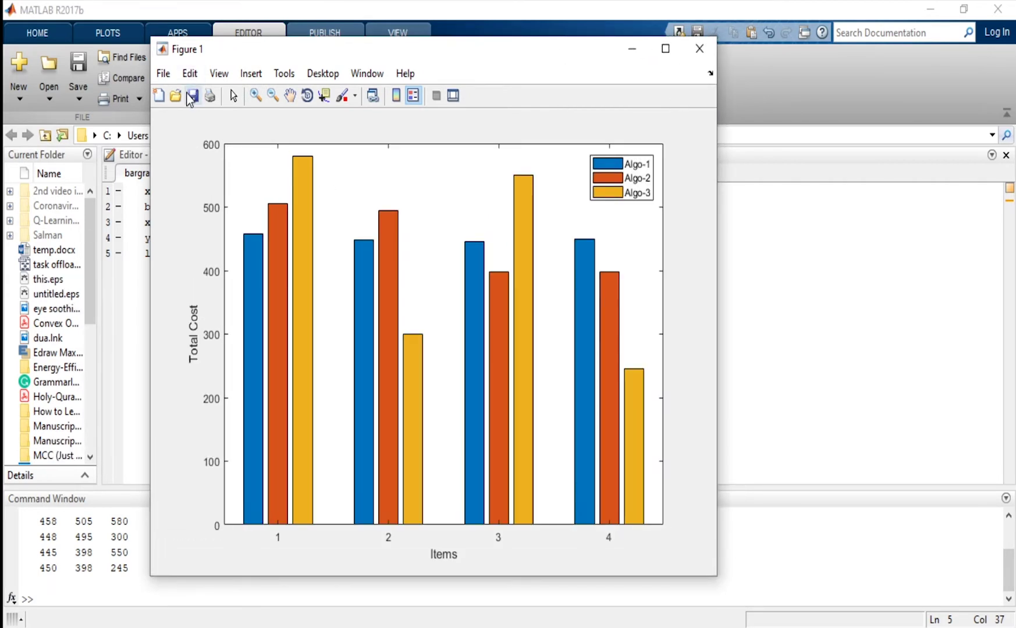
click(163, 74)
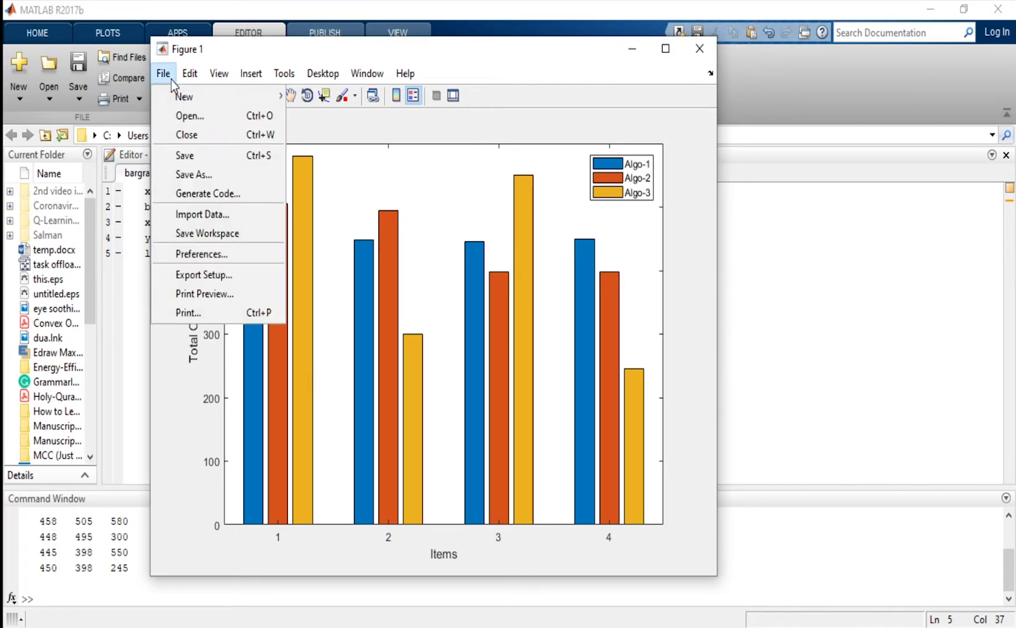
click(192, 175)
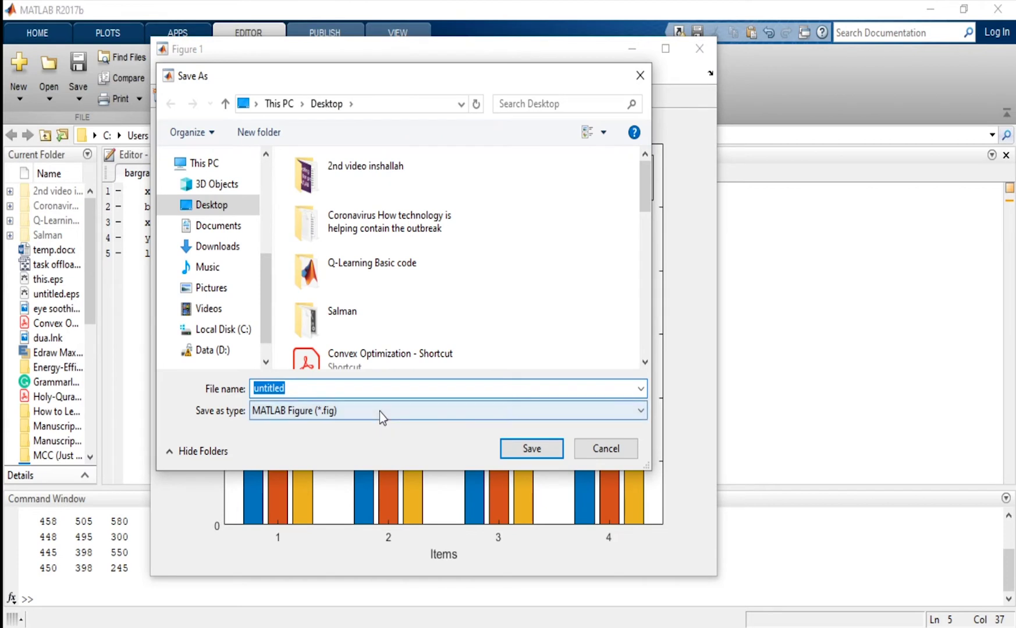
click(379, 412)
click(327, 454)
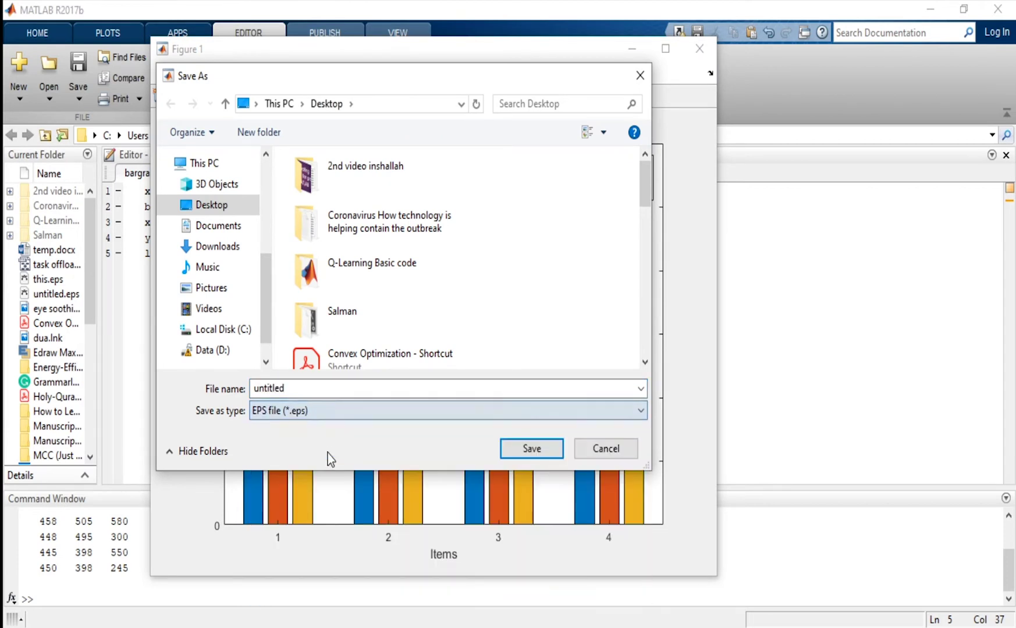
Step: Save the figure as bargraph.eps, then minimize the figure and MATLAB windows
double_click(345, 391)
text(barg)
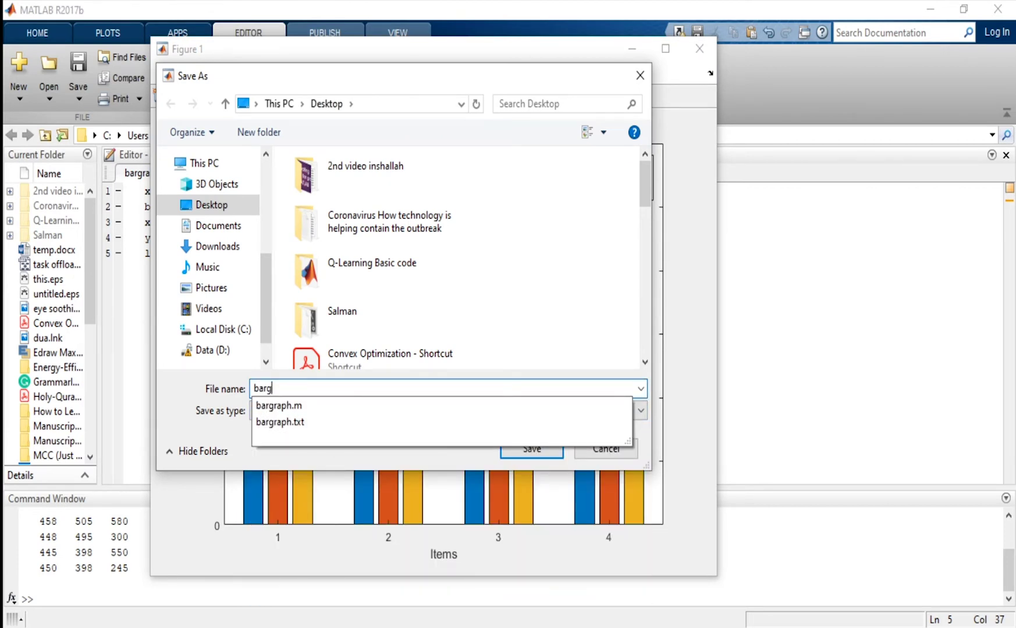
text(rp)
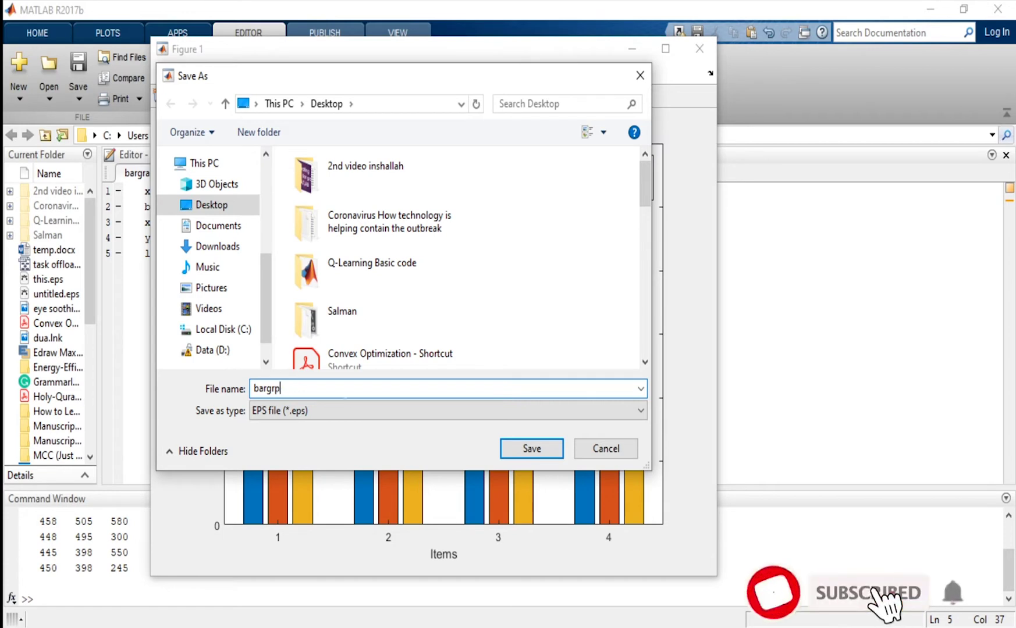
key(BackSpace)
text(aph)
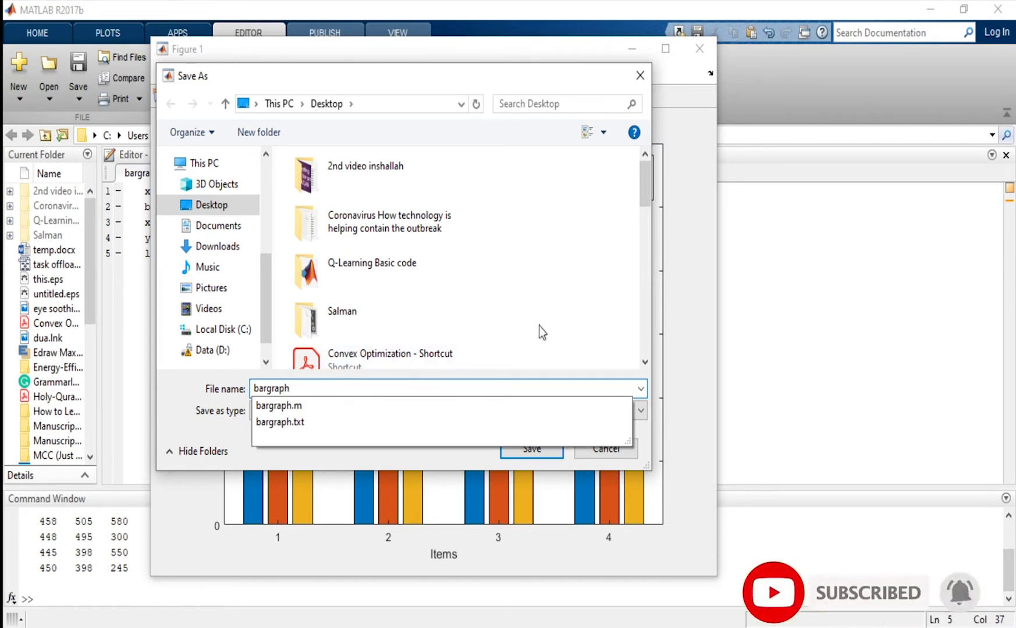
click(539, 327)
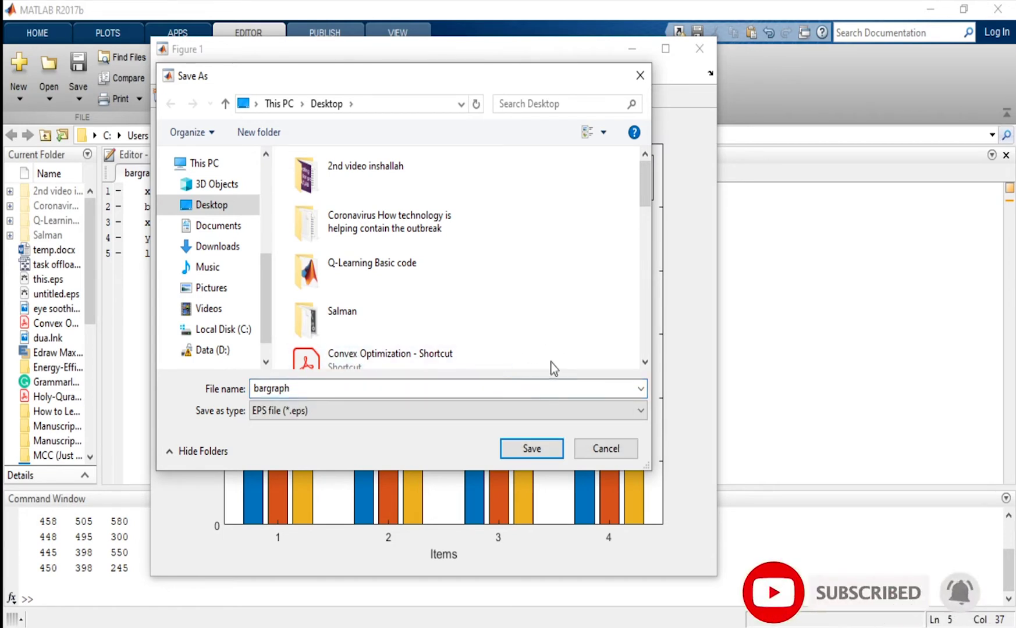
click(531, 449)
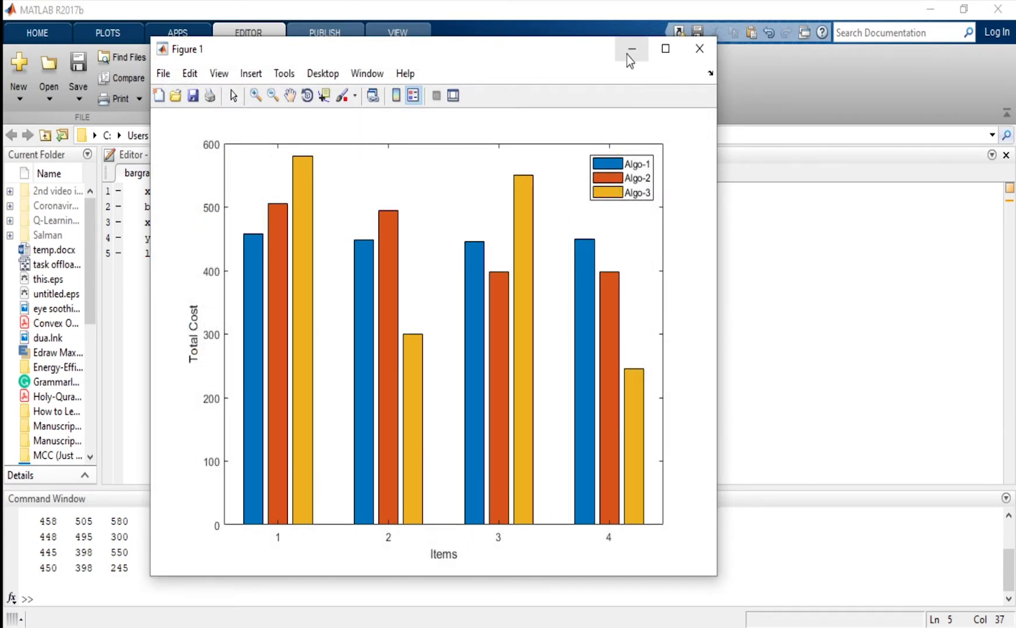
click(631, 50)
click(930, 9)
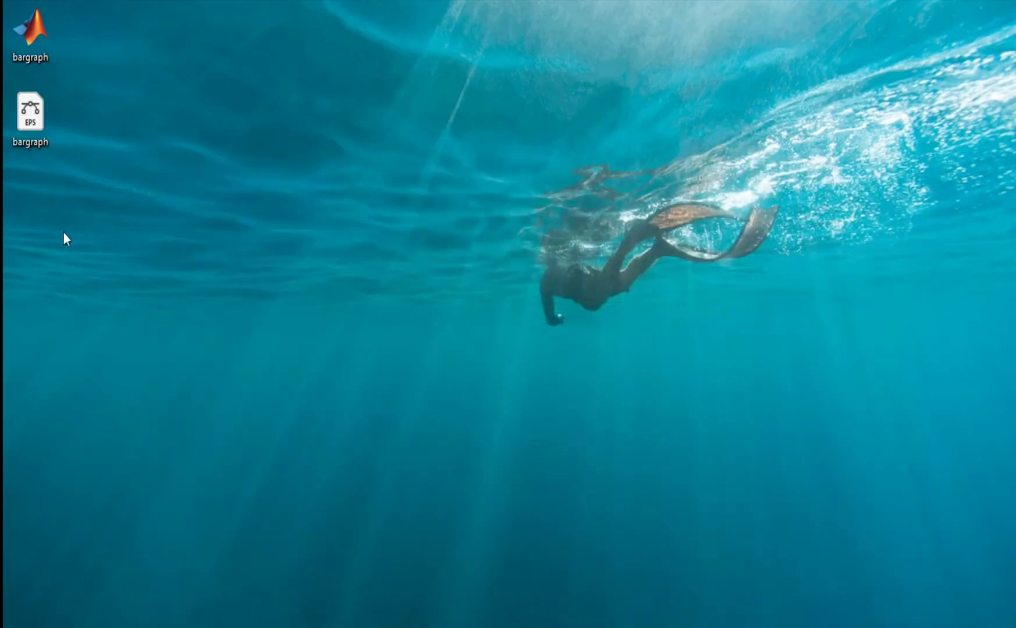
Step: Open bargraph.eps from the desktop with Adobe Illustrator 2019 via Open with
drag(38, 119, 278, 157)
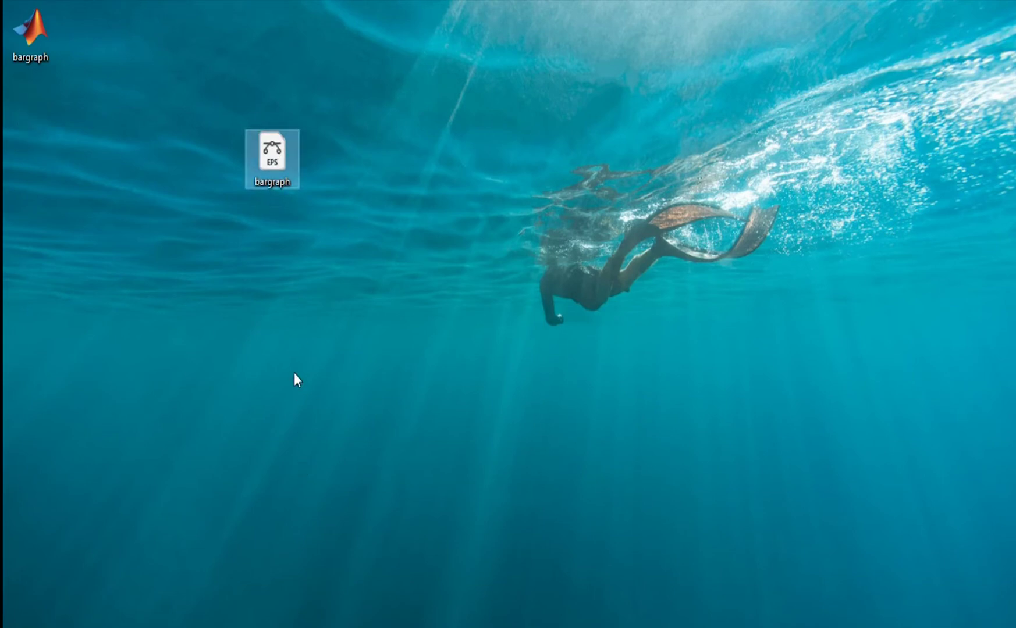
right_click(276, 166)
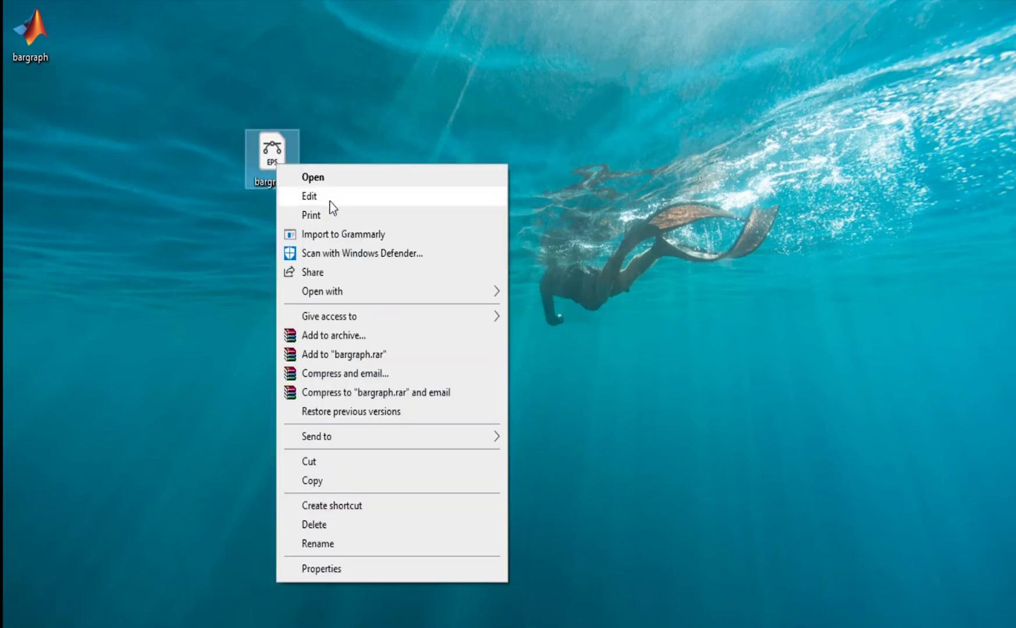
mouse_move(377, 298)
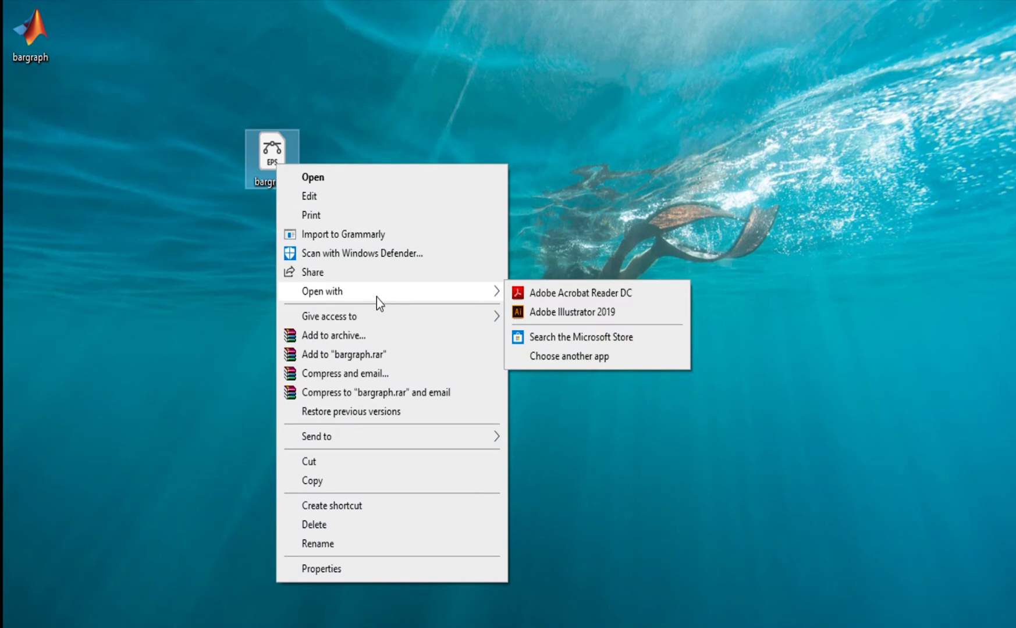
click(593, 318)
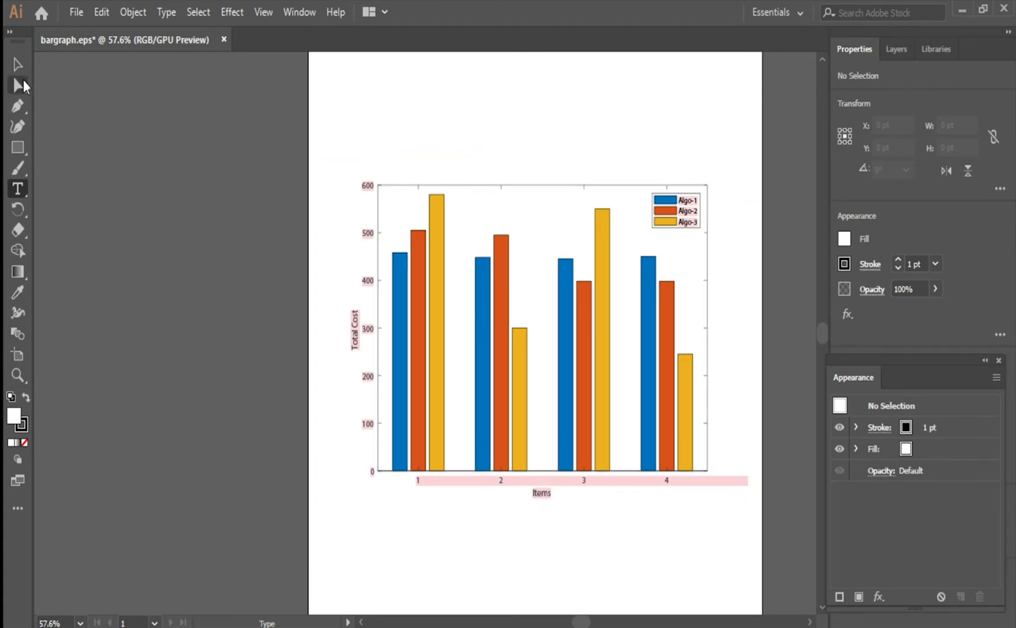
Step: Show the Swatches panel from the Window menu and position it beside the chart
click(298, 13)
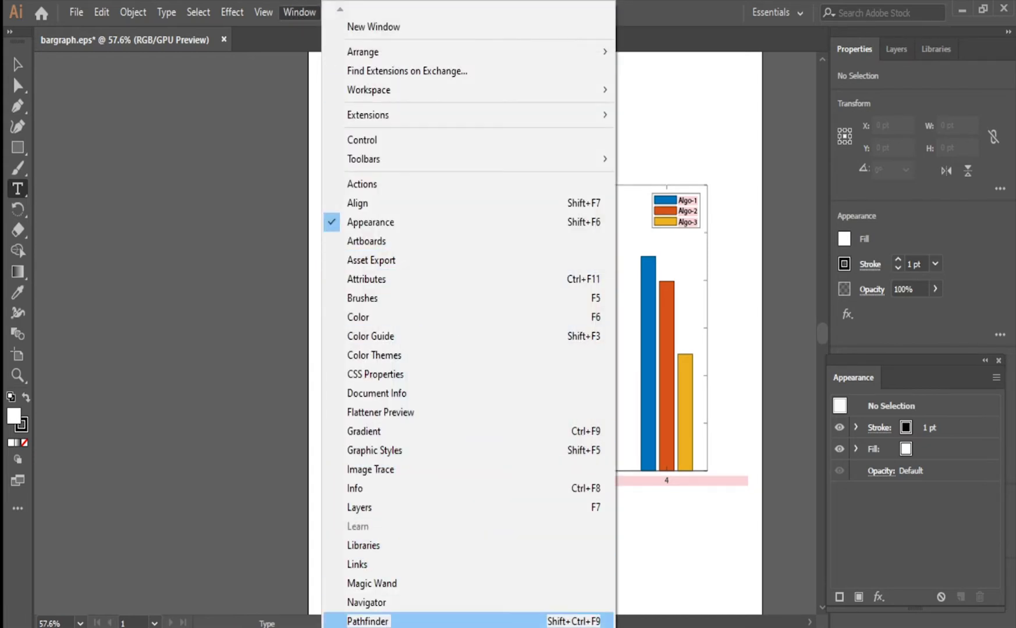
scroll(372, 620, down, 1)
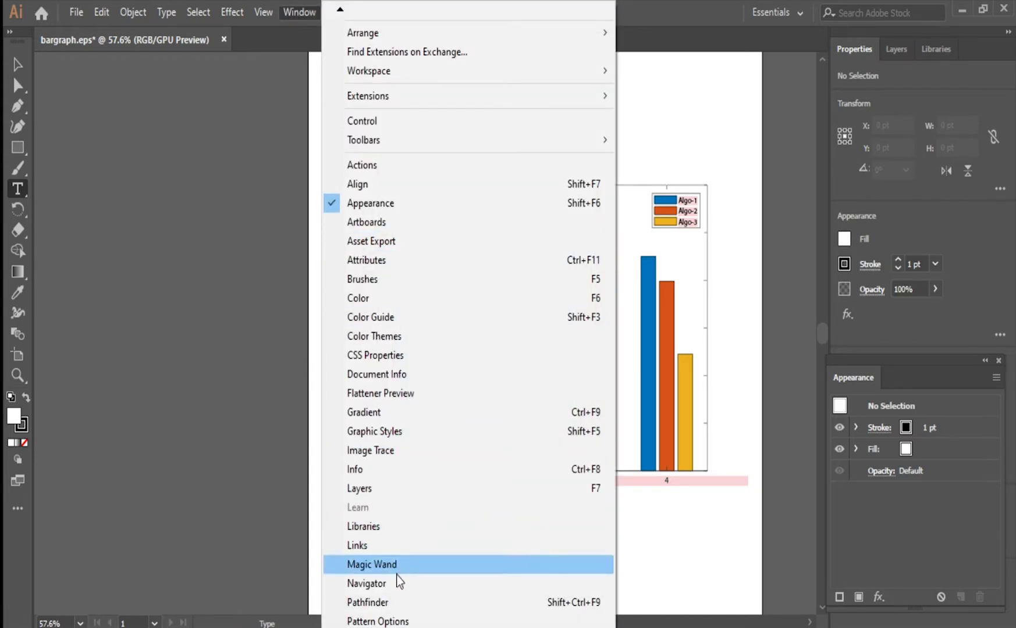
scroll(469, 324, down, 5)
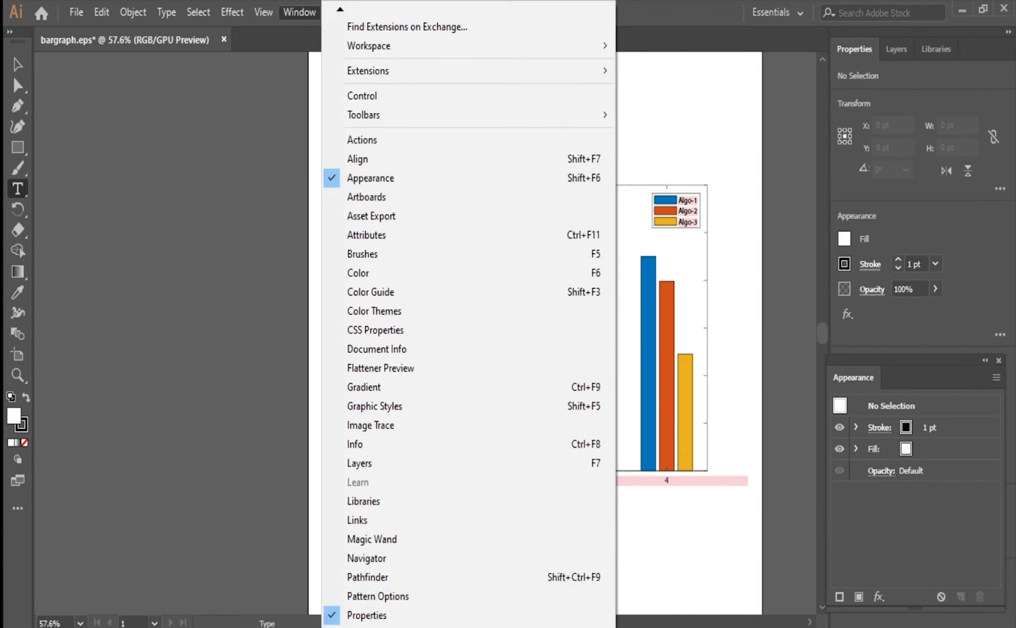
scroll(372, 466, down, 10)
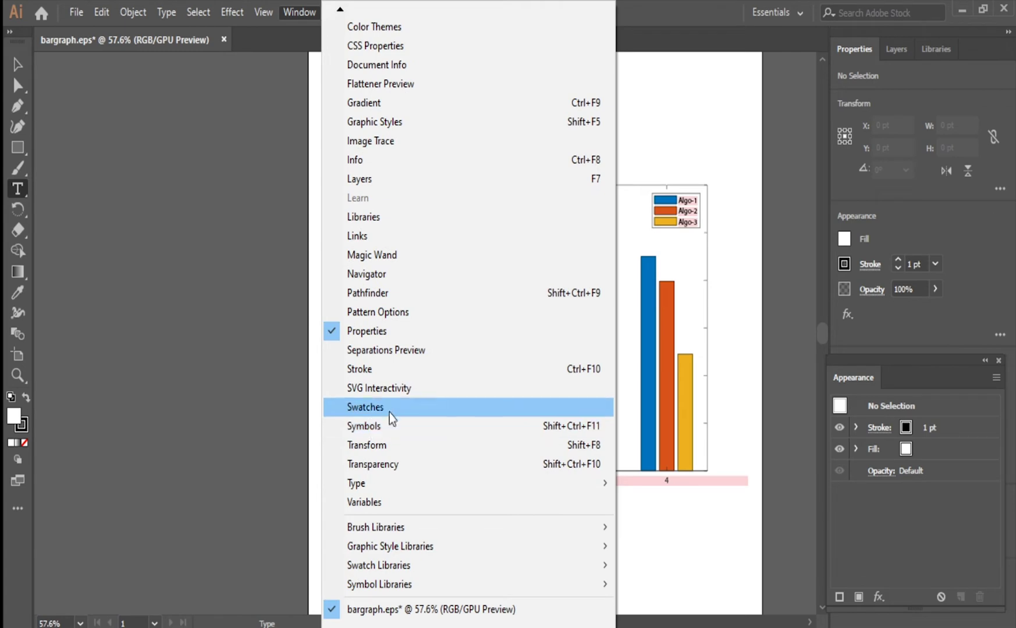
click(394, 412)
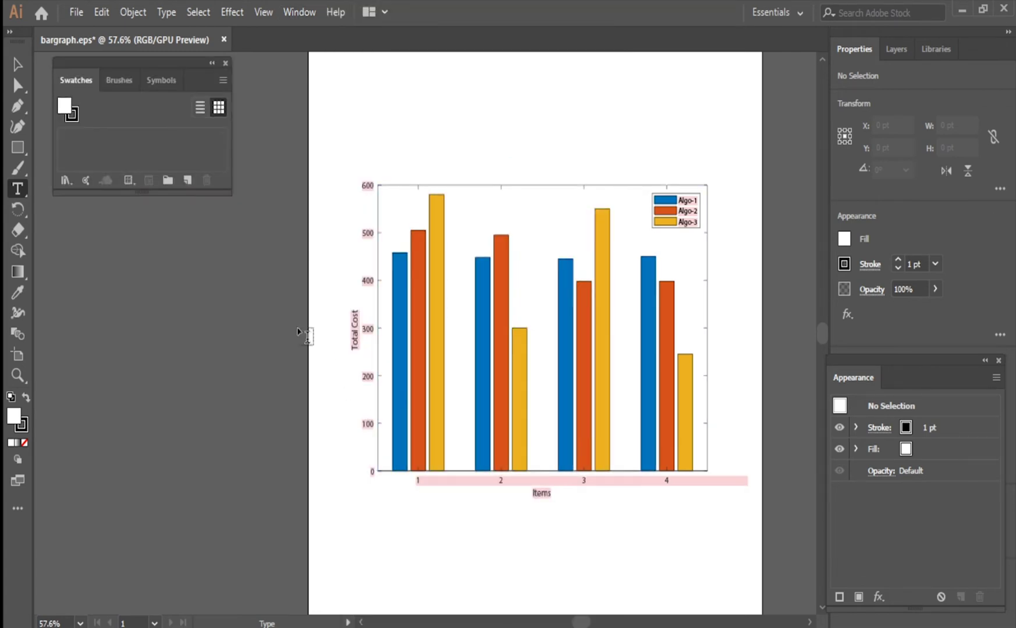
drag(178, 68, 188, 81)
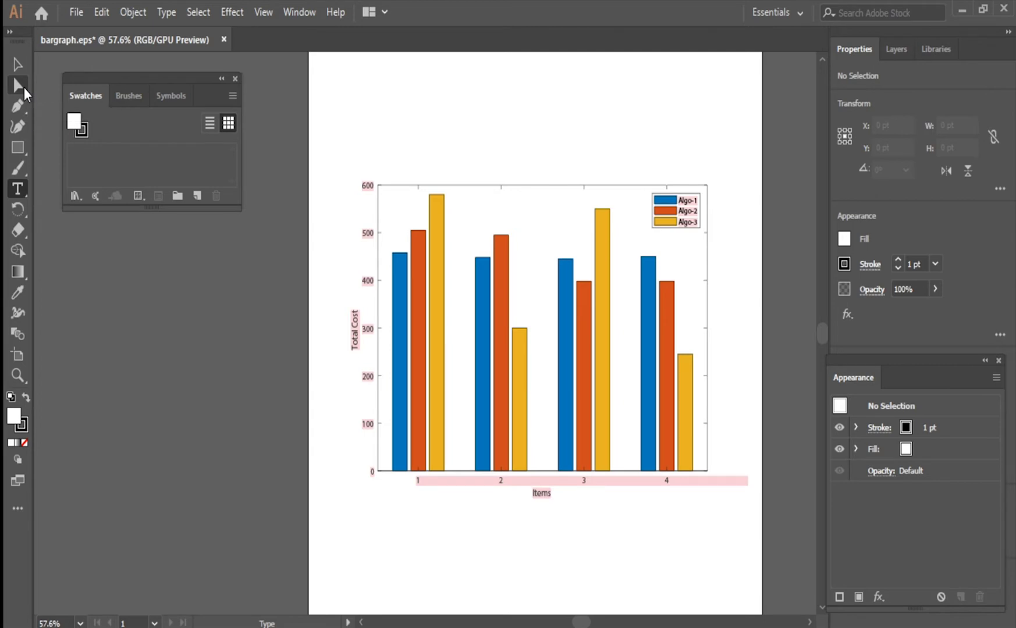
Step: Select the four blue Algo-1 bars as one compound path with Direct Selection
click(24, 88)
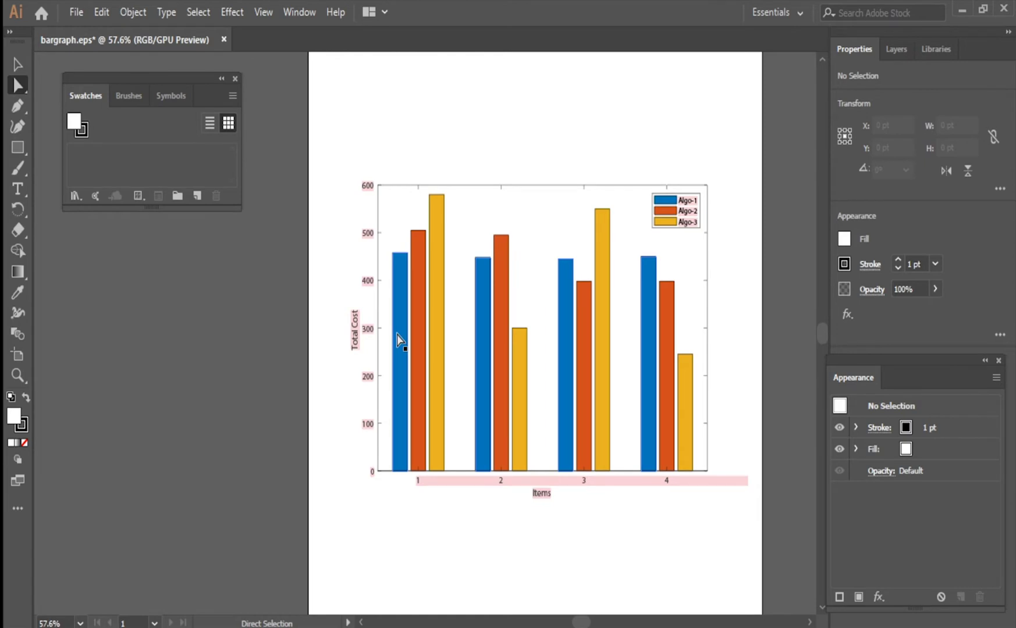
click(402, 284)
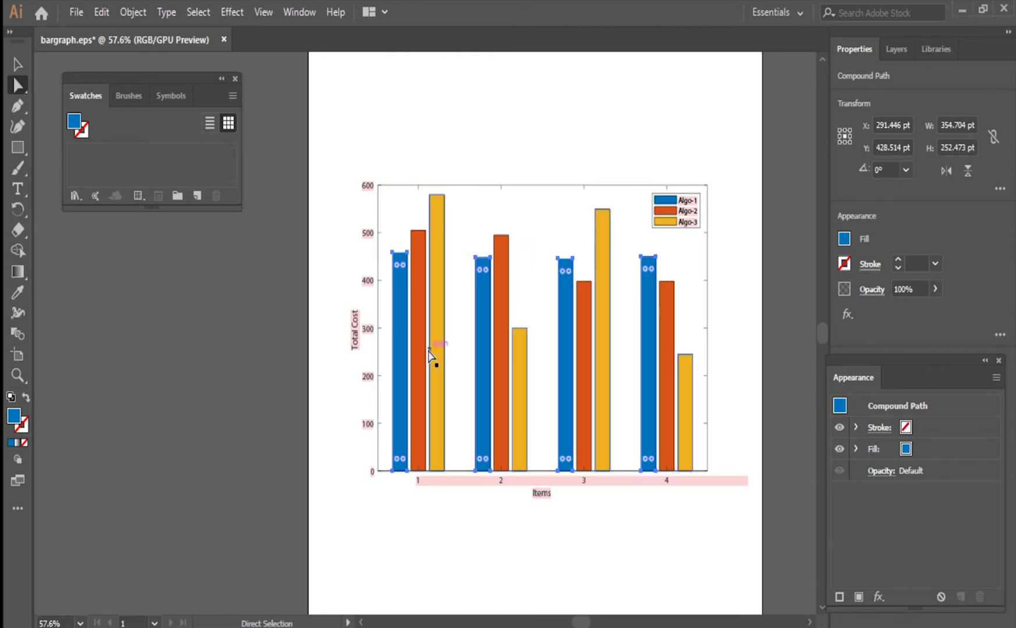
click(234, 341)
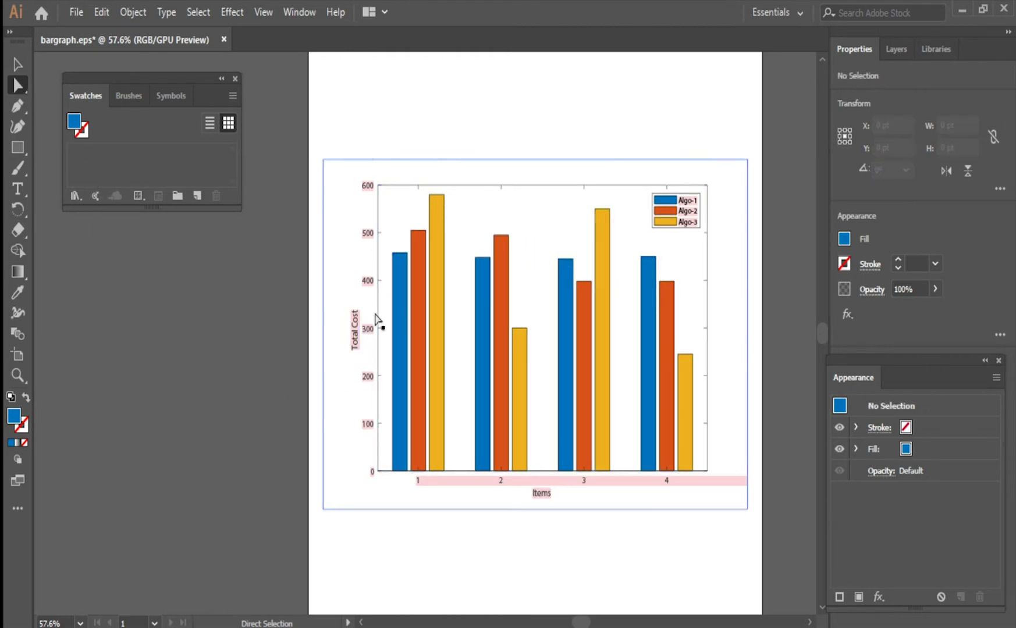
click(401, 301)
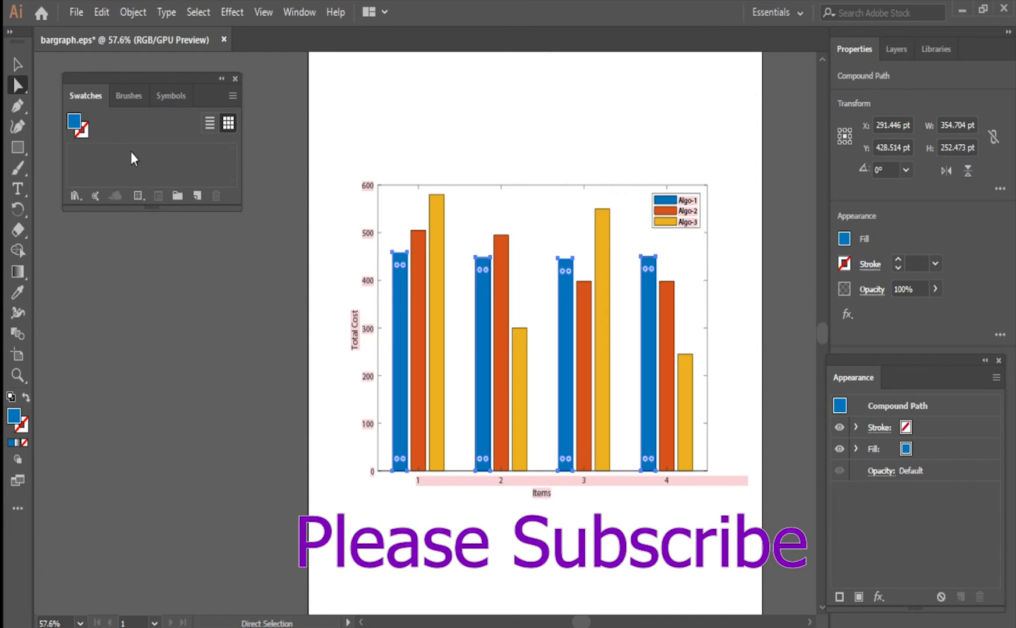
drag(160, 81, 180, 80)
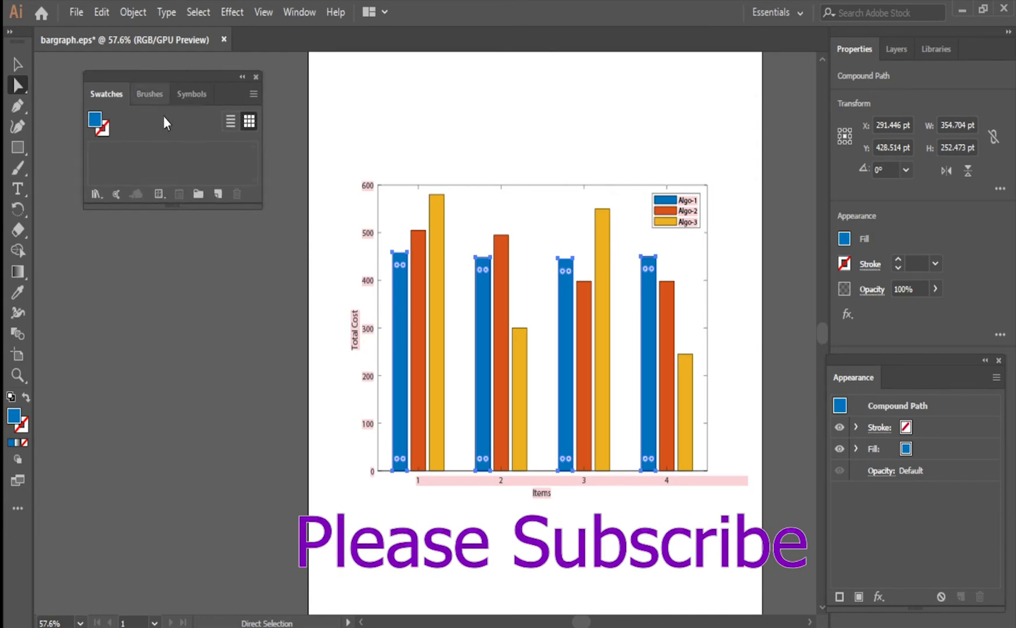
Step: Load the Patterns > Basic Graphics > Basic Graphics_Dots library and move it above the chart
click(102, 199)
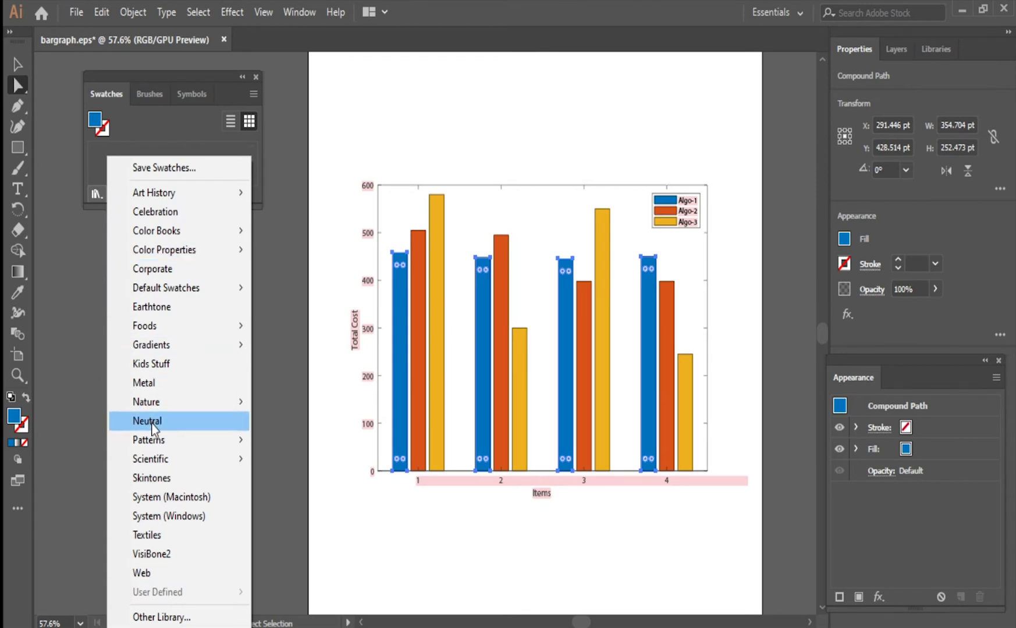
click(156, 441)
click(271, 440)
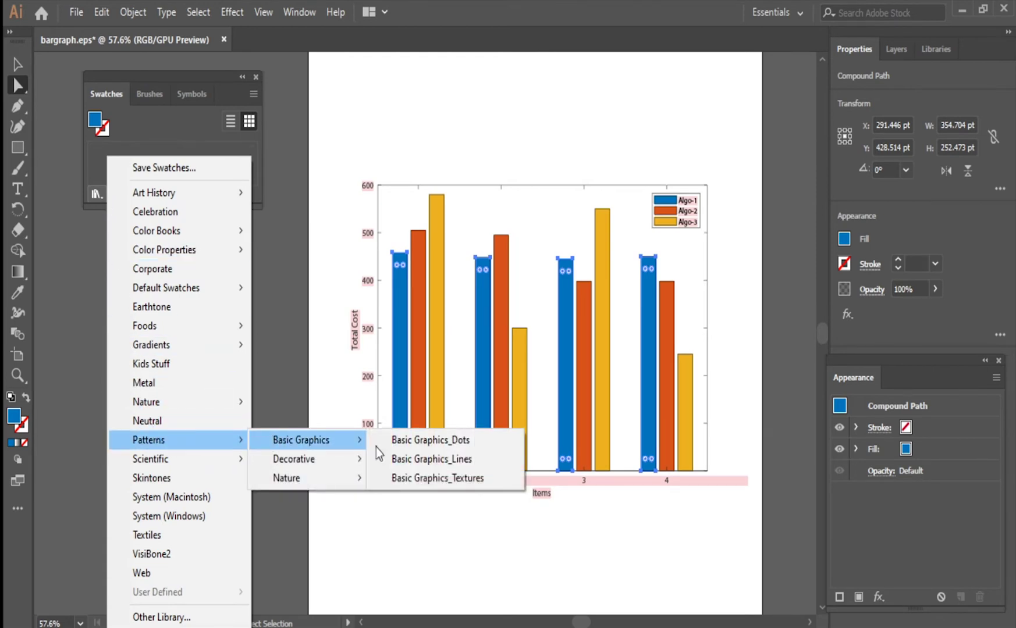
click(435, 443)
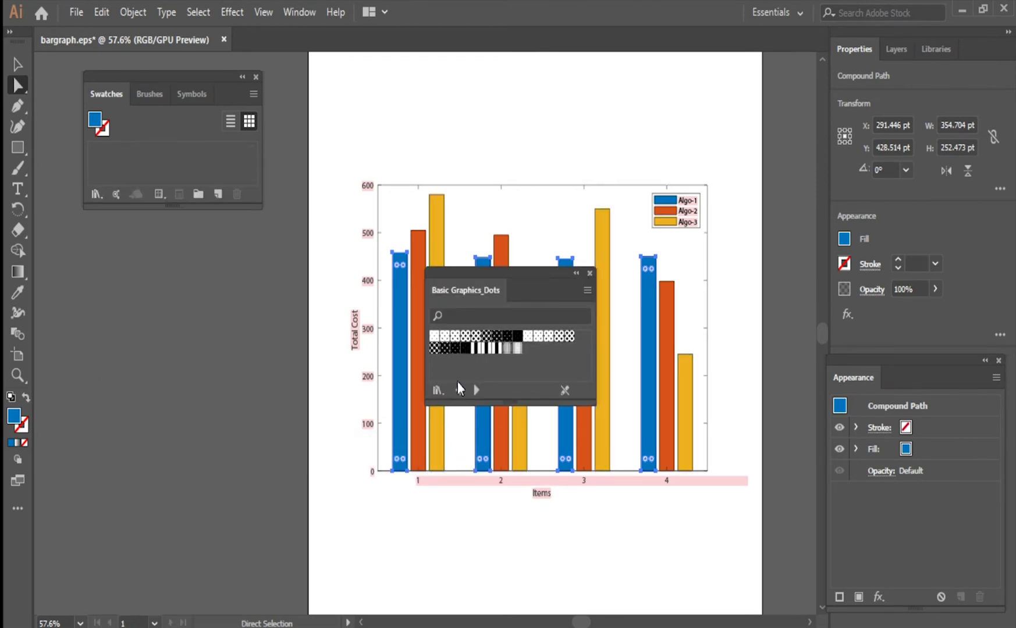
drag(520, 279, 399, 59)
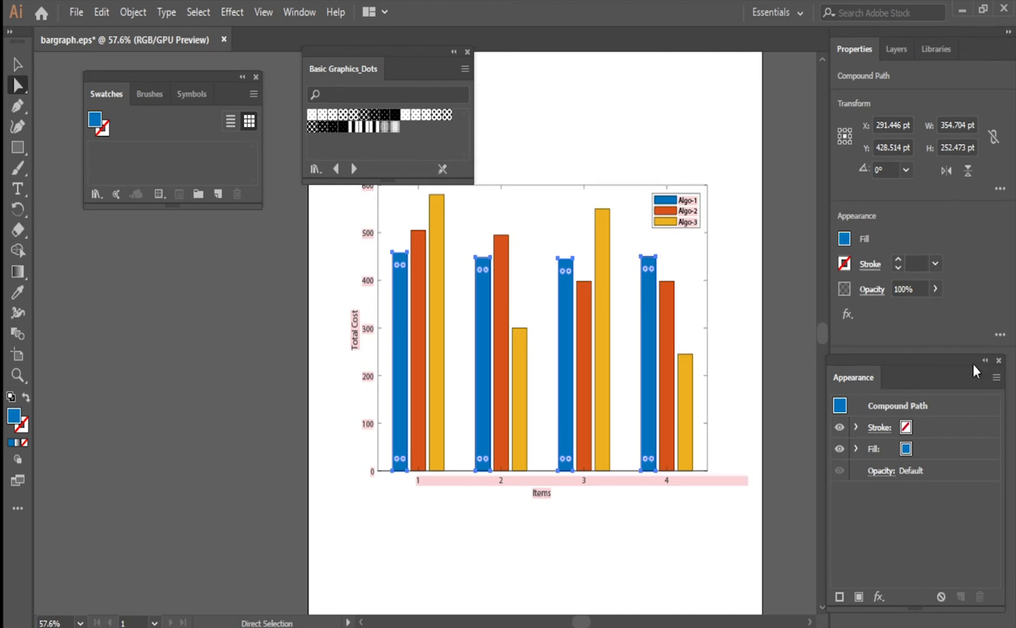
Step: Add a second fill with a dot swatch to the blue bars, then to the Algo-1 legend patch
click(859, 598)
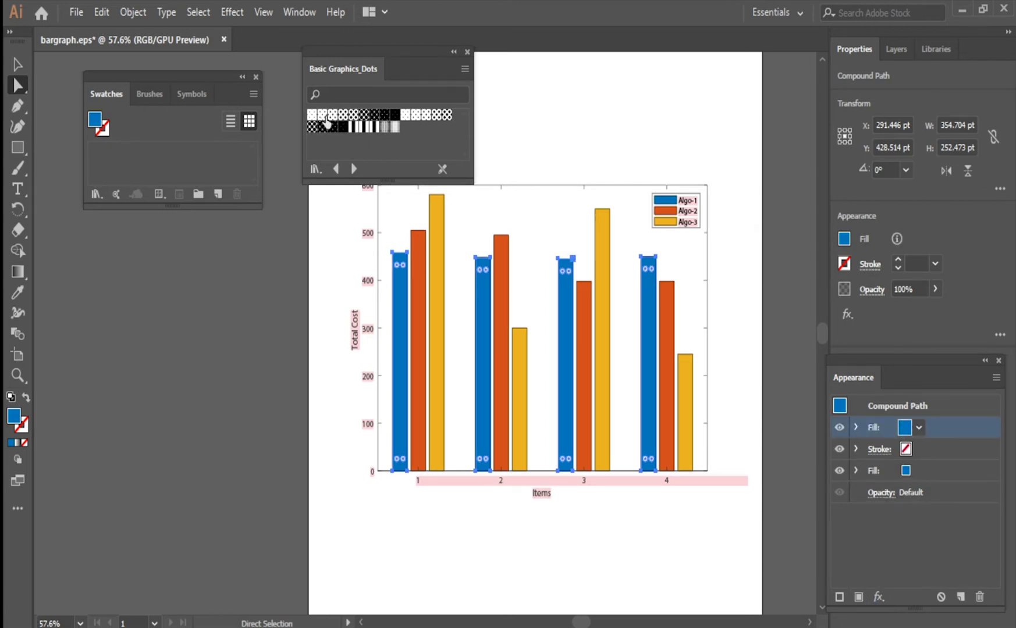
click(322, 116)
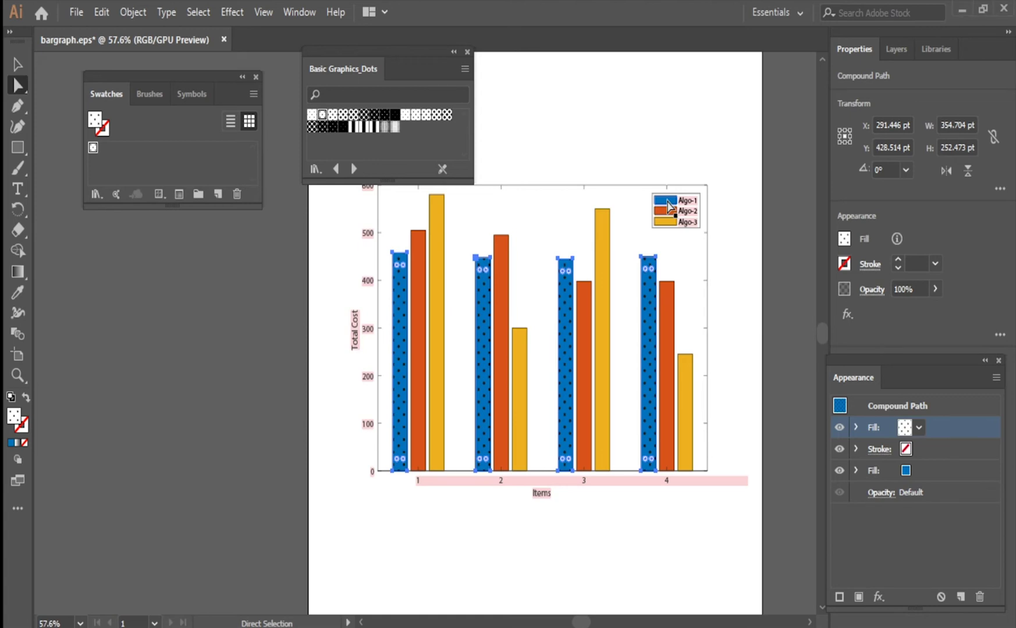
click(669, 203)
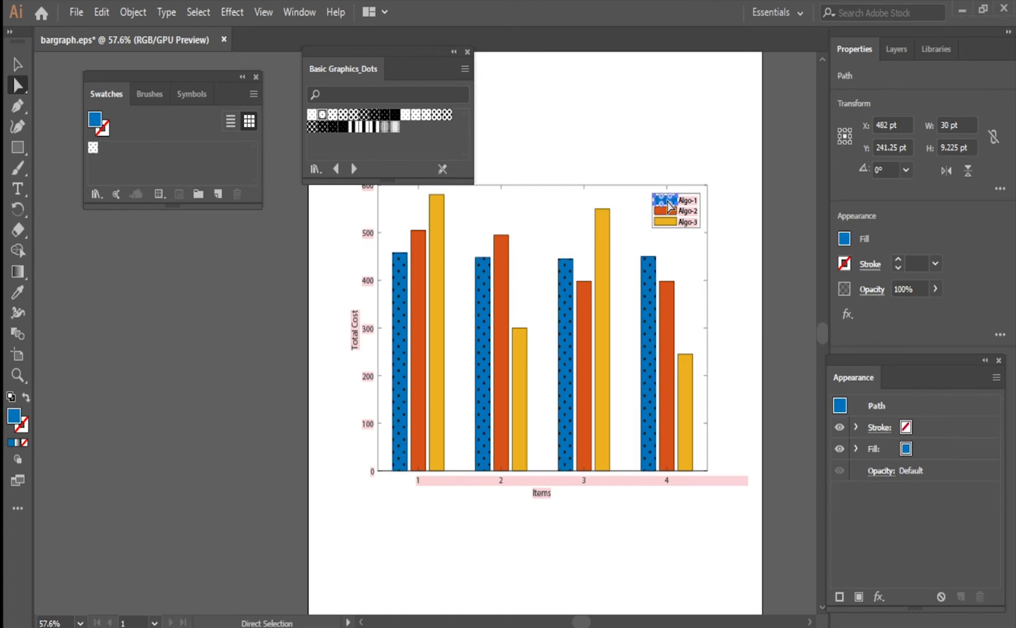
click(858, 597)
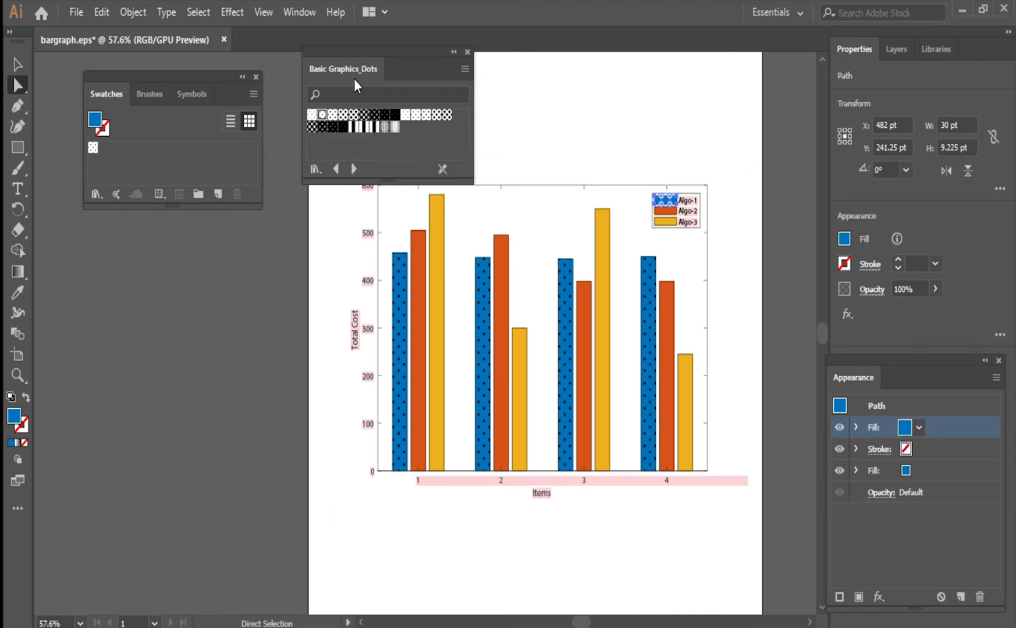
click(322, 115)
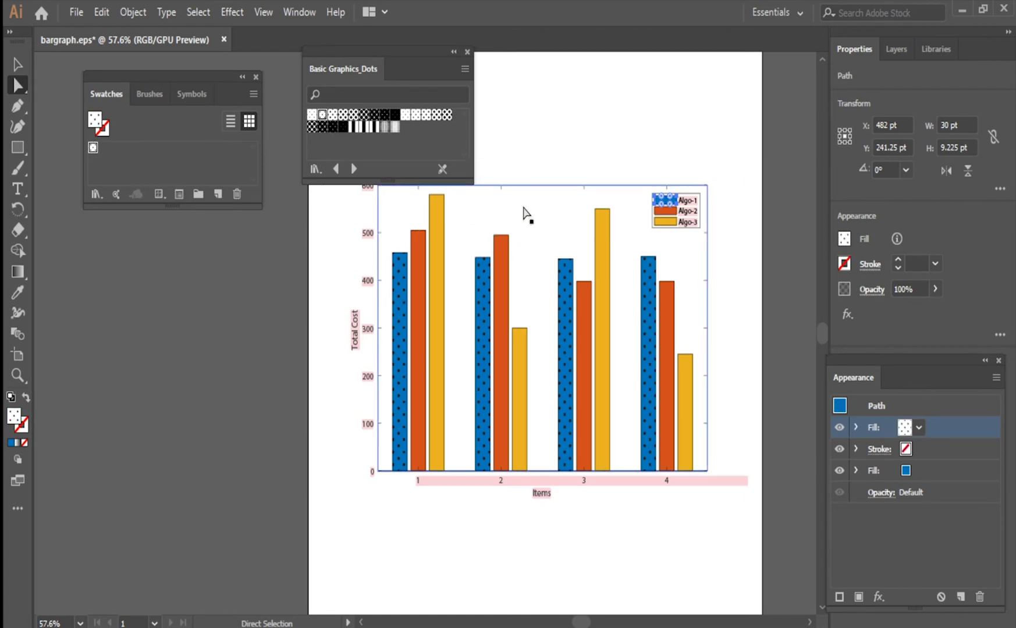
click(499, 238)
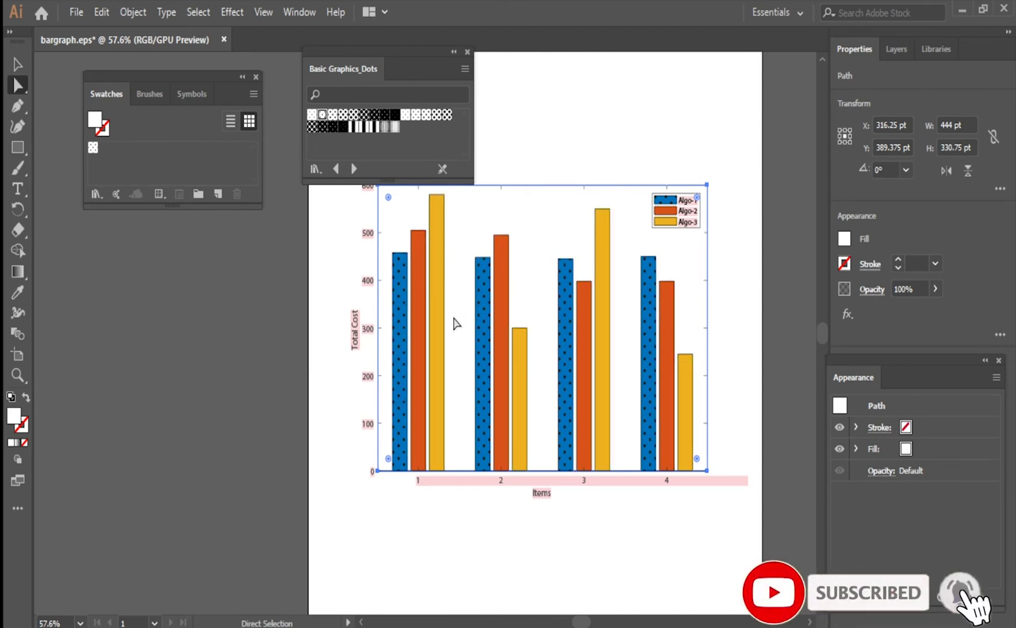
Step: Add a second fill of the 10 dpi 50% dot swatch to the orange Algo-2 bars
click(421, 333)
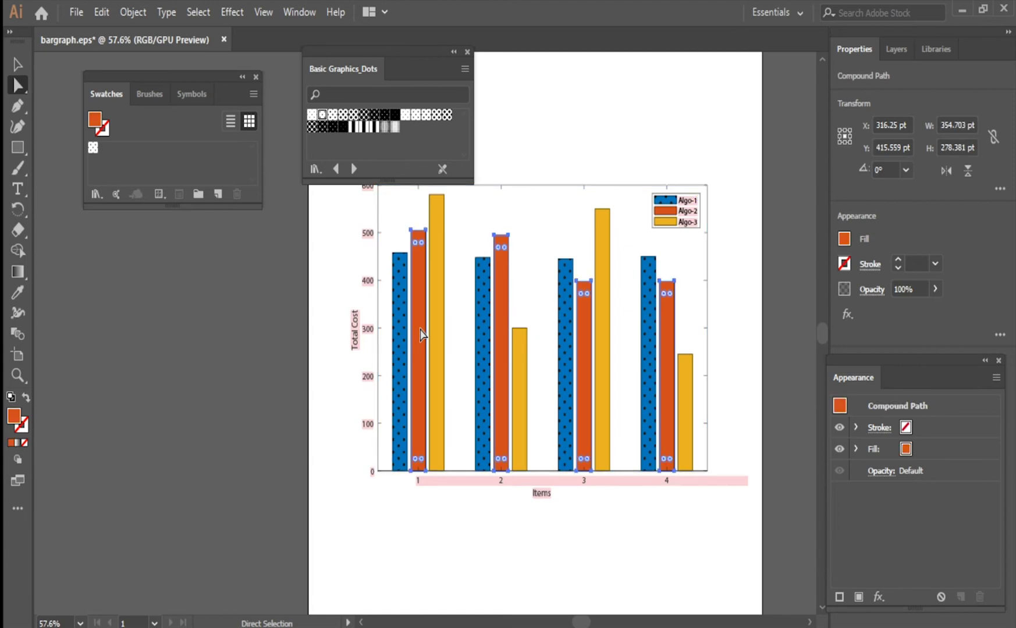
click(859, 597)
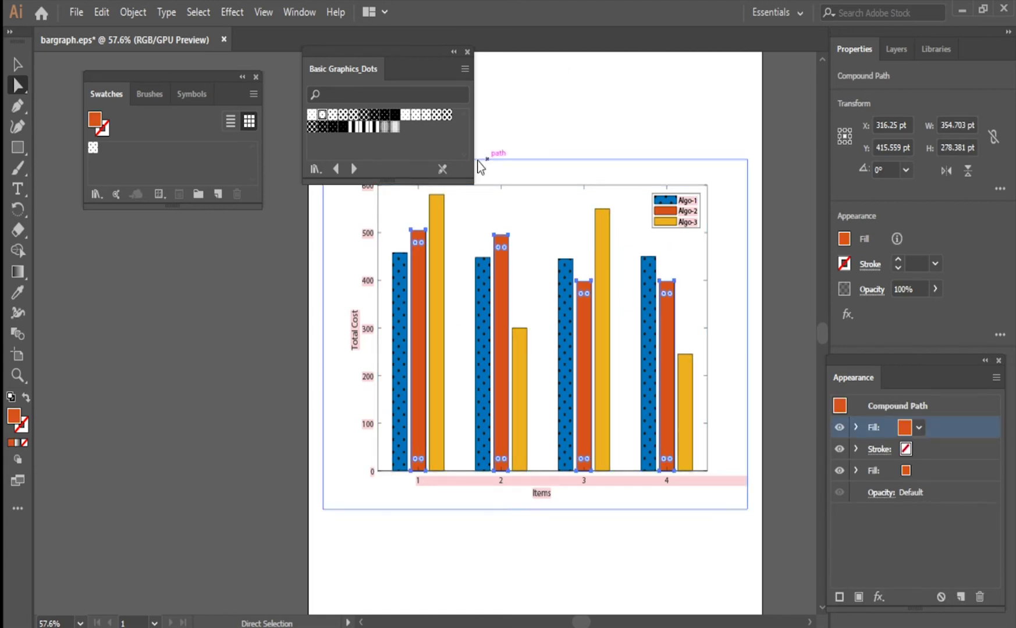
click(353, 116)
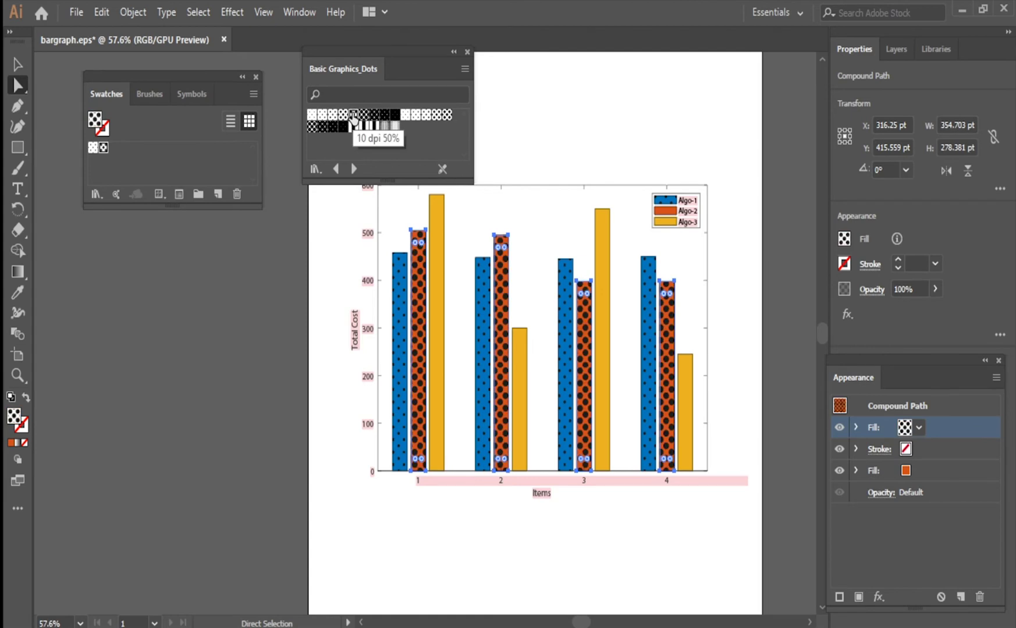
click(617, 267)
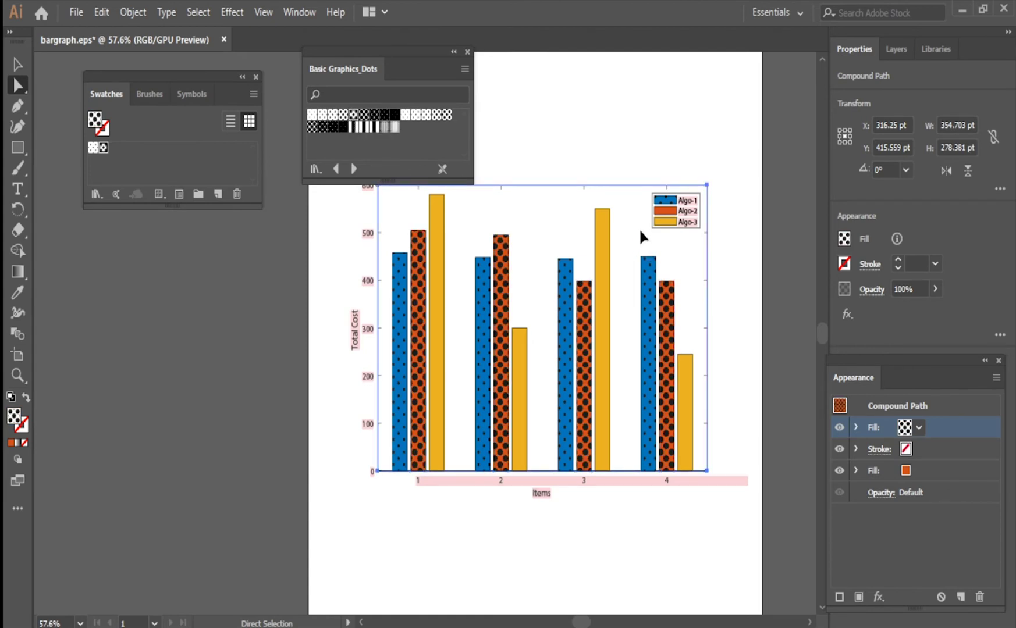
Step: Give the Algo-2 legend swatch the same 10 dpi 50% dot fill
click(670, 213)
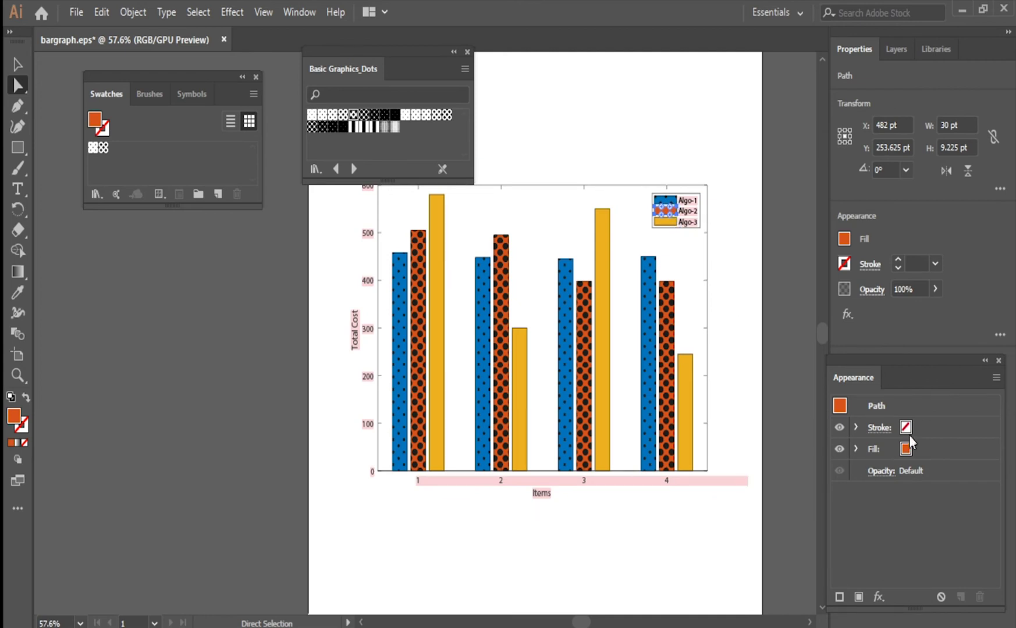
click(859, 598)
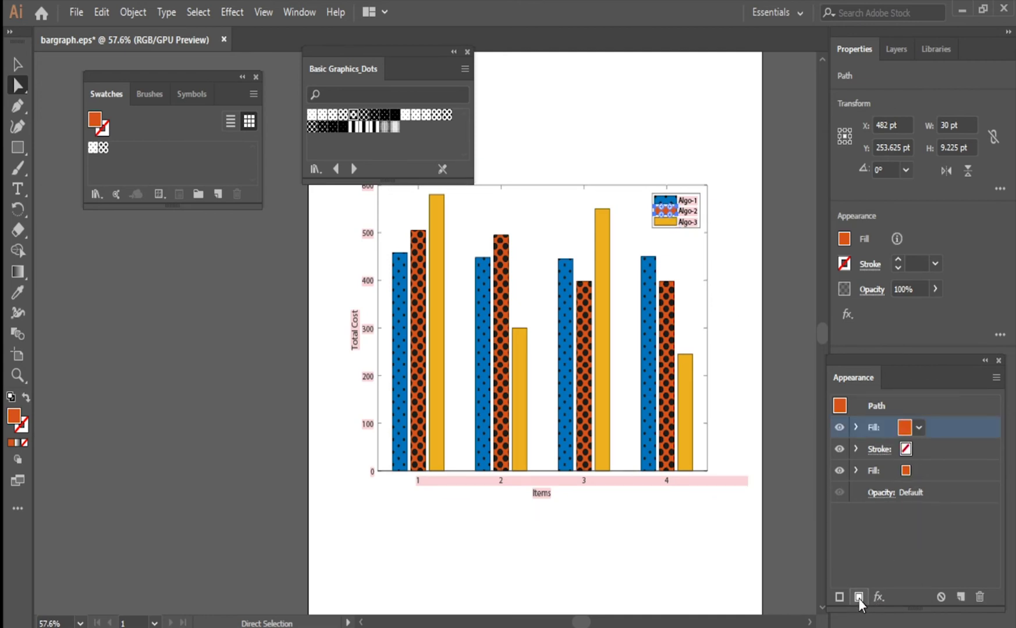
click(353, 115)
click(534, 232)
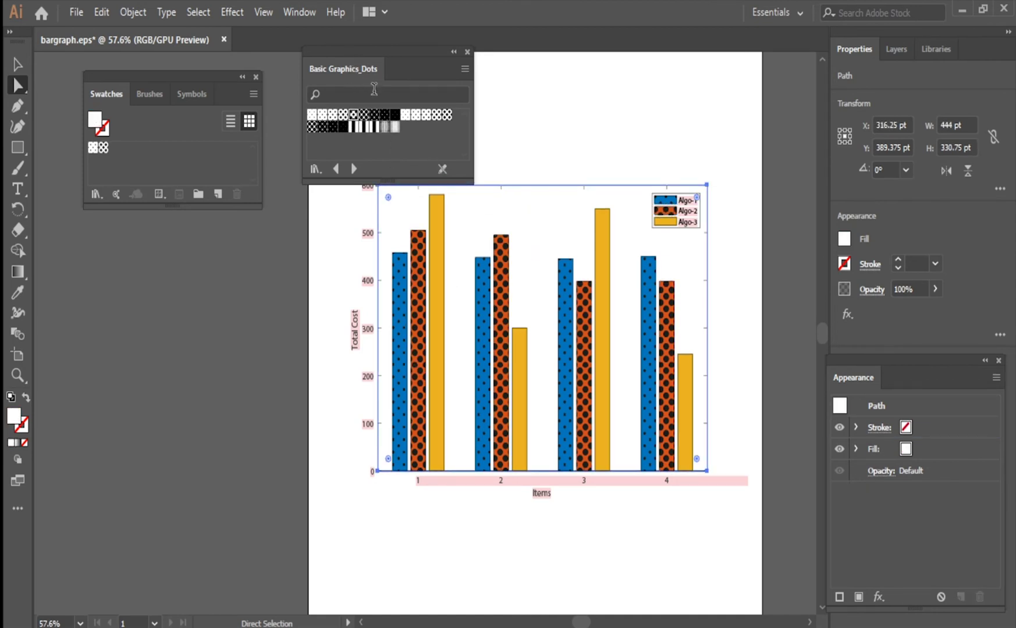
Step: Open the Basic Graphics_Lines pattern library and detach it into its own panel
click(97, 194)
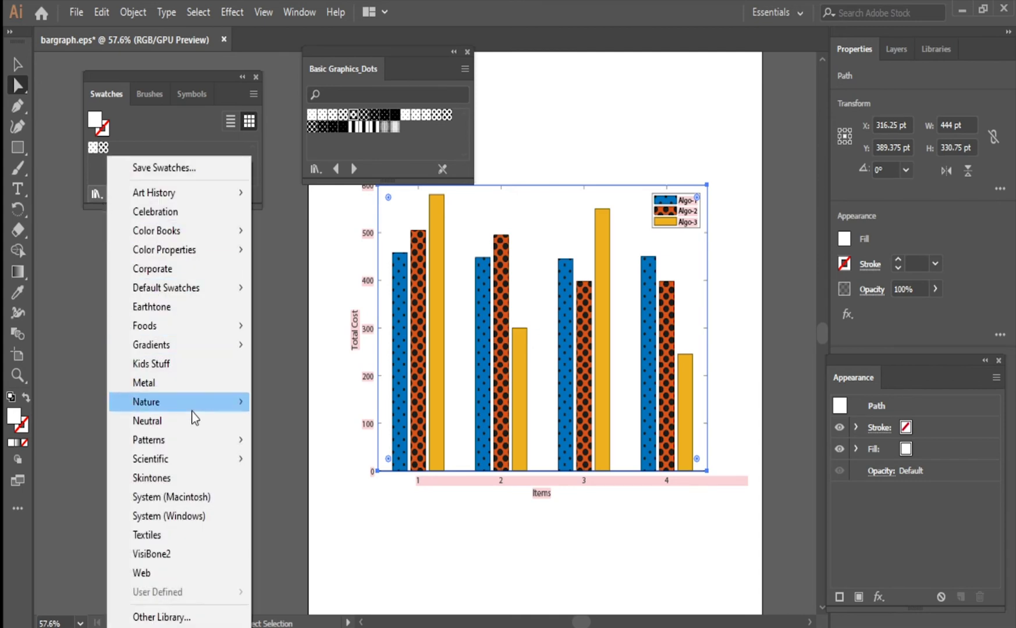
mouse_move(198, 442)
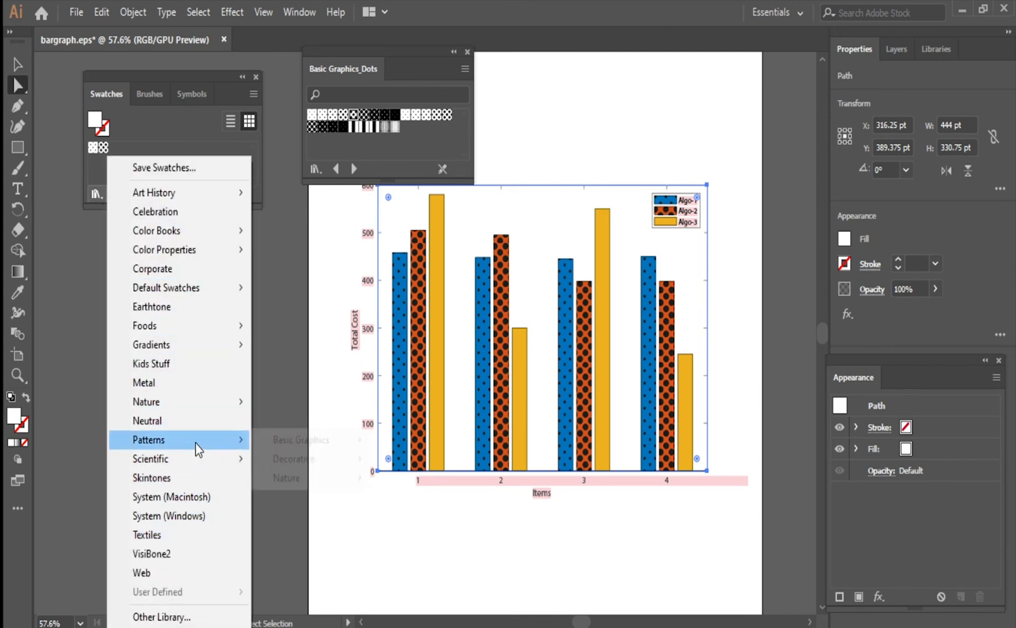
mouse_move(348, 444)
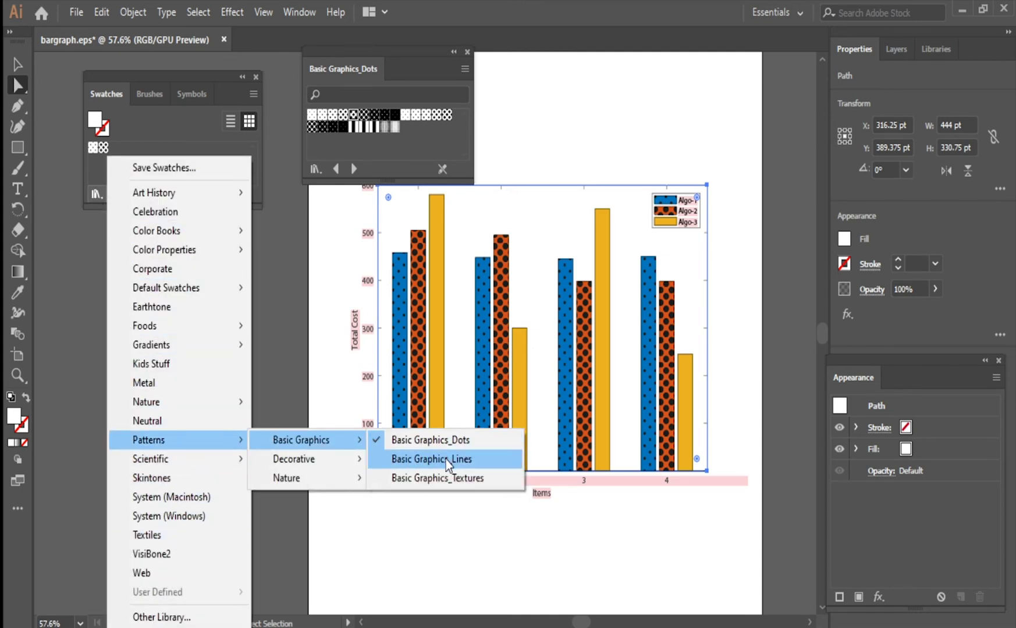
click(431, 459)
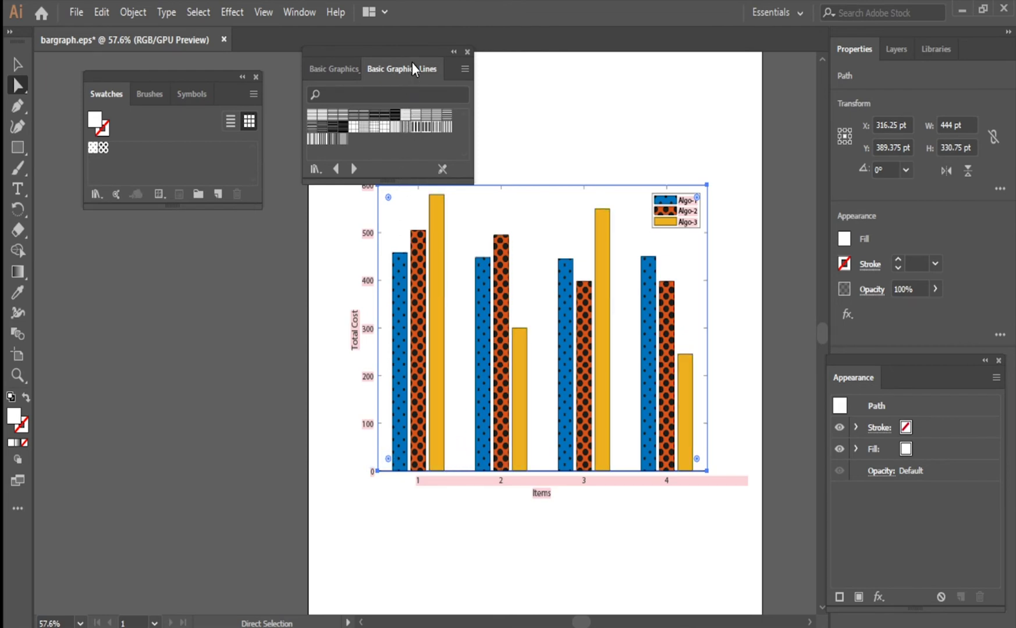
drag(412, 62, 540, 63)
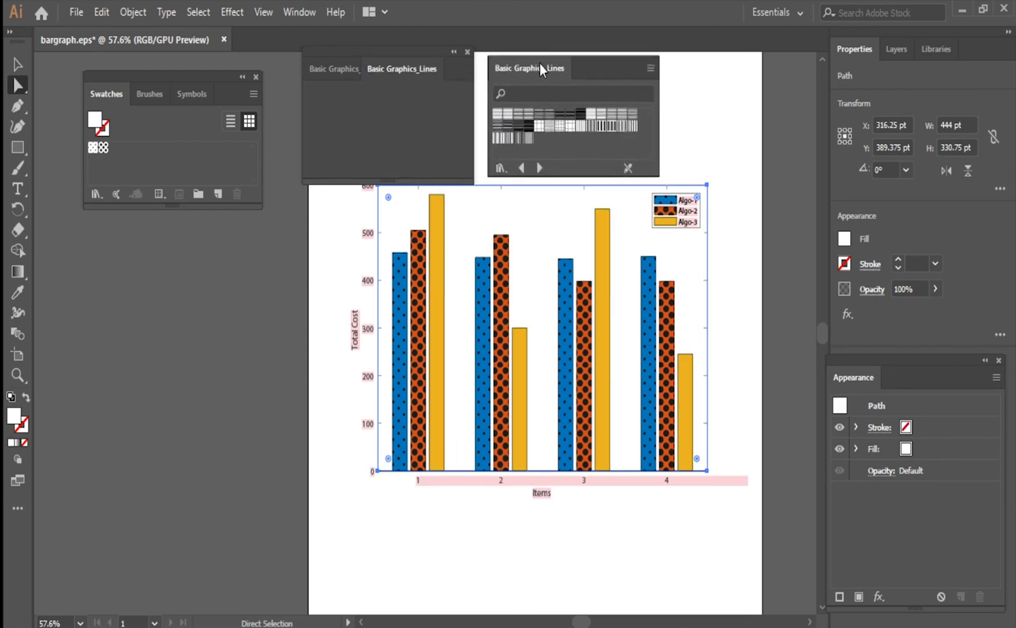
Step: Open the Basic Graphics_Textures library as a separate panel and reposition the Dots panel
click(97, 196)
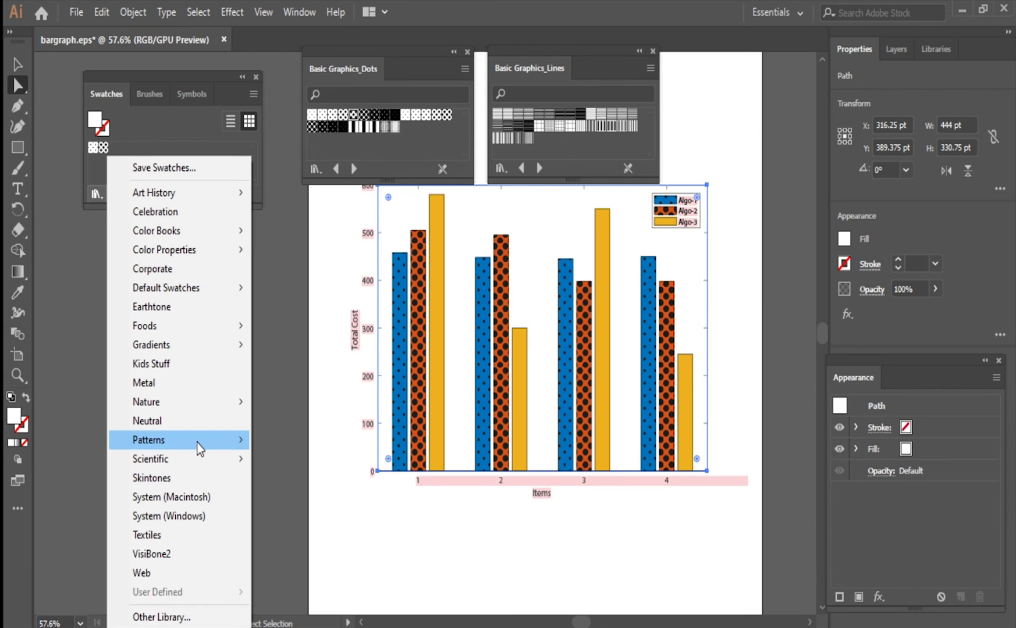
mouse_move(198, 448)
mouse_move(343, 445)
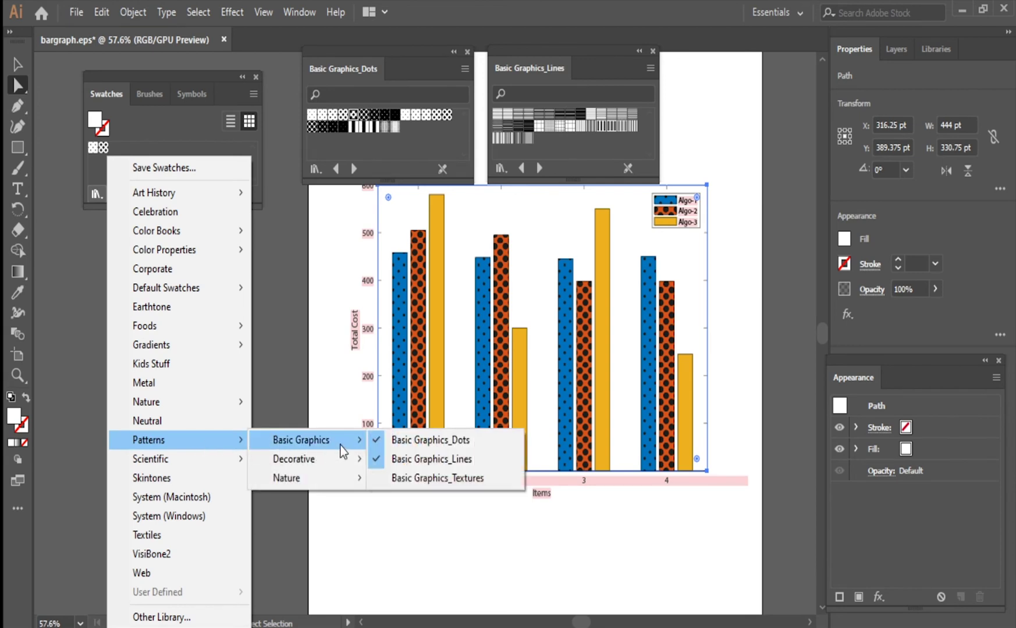
click(479, 482)
drag(589, 68, 724, 58)
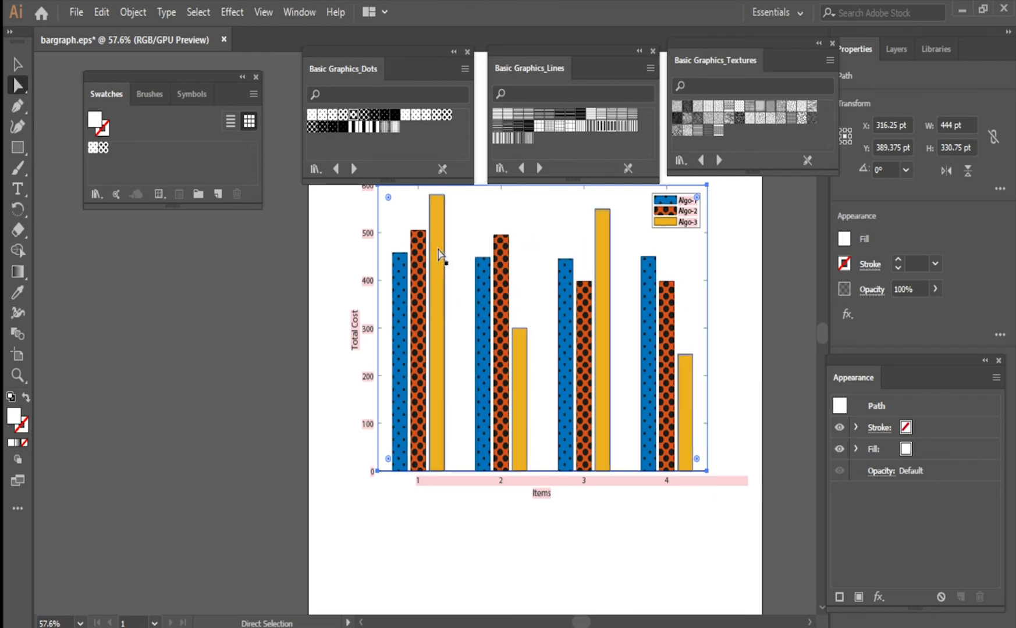
drag(412, 63, 391, 58)
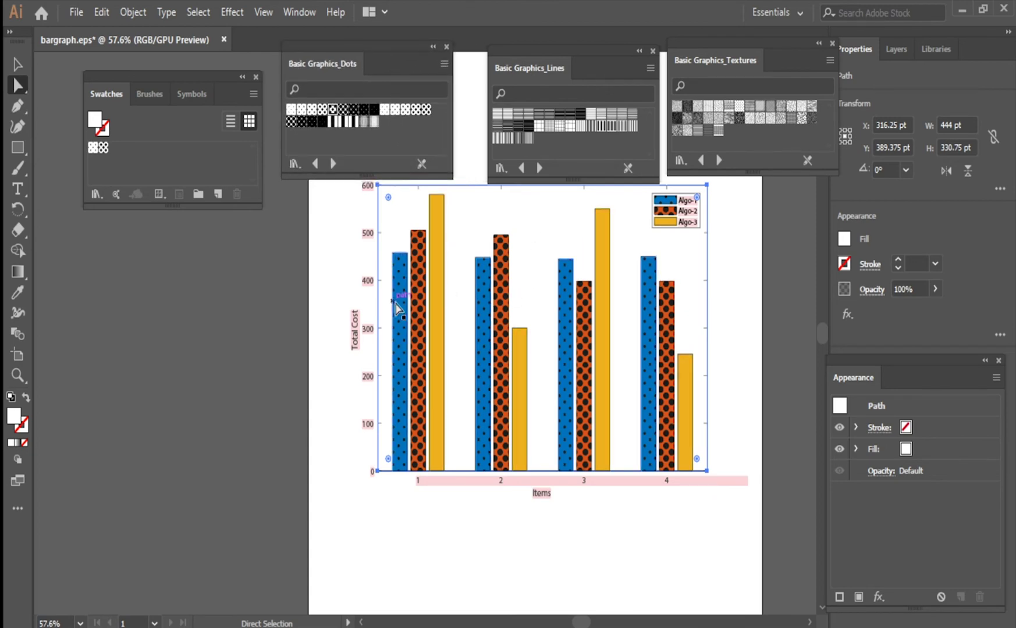
Step: Add a second fill to the yellow Algo-3 bars using the 10 lpi 30% horizontal stripes
click(439, 304)
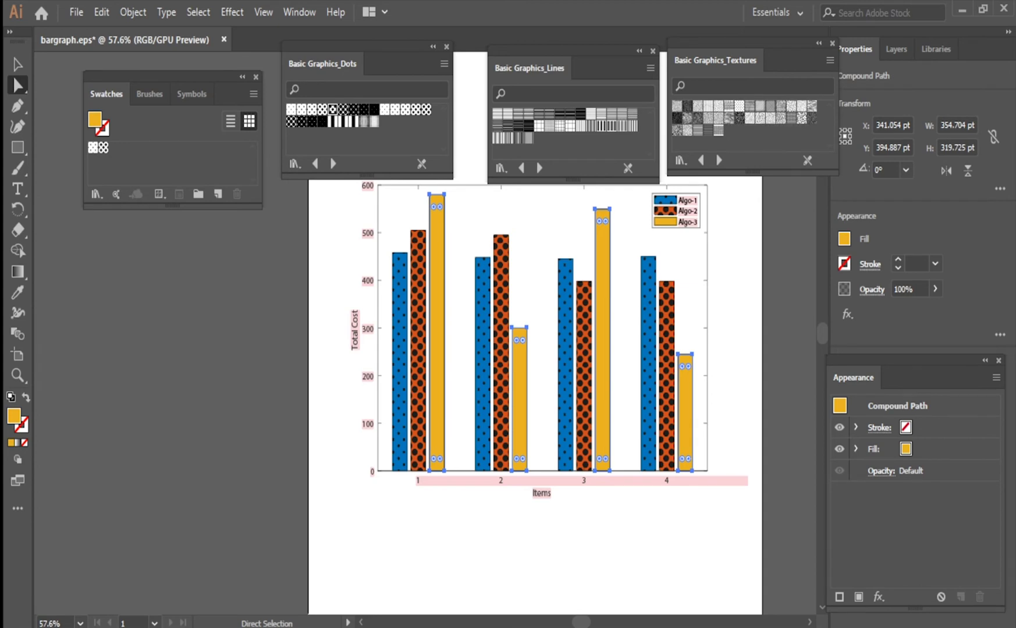
click(858, 597)
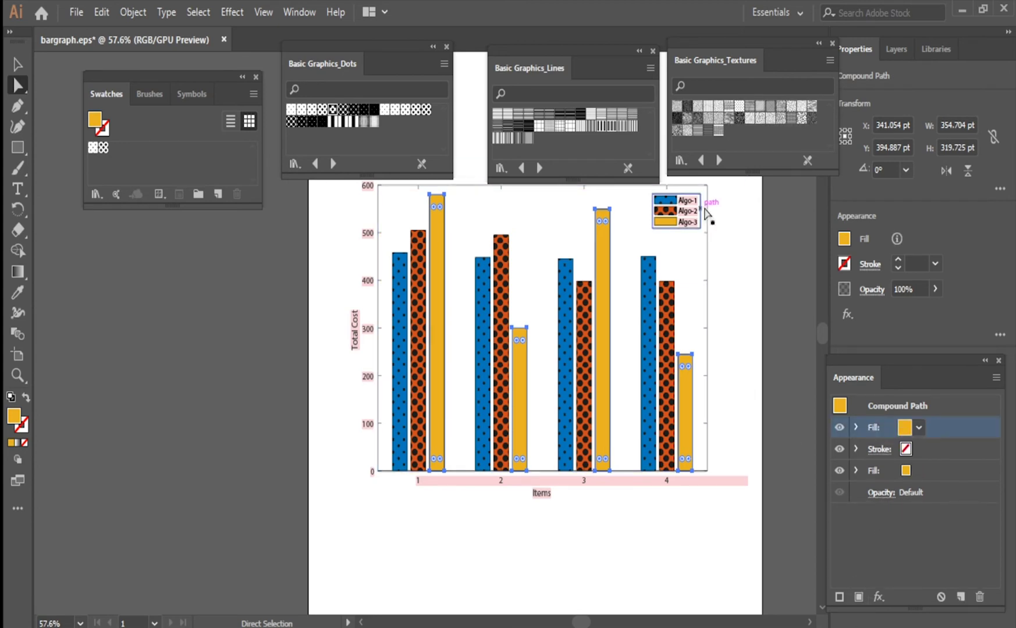
click(708, 118)
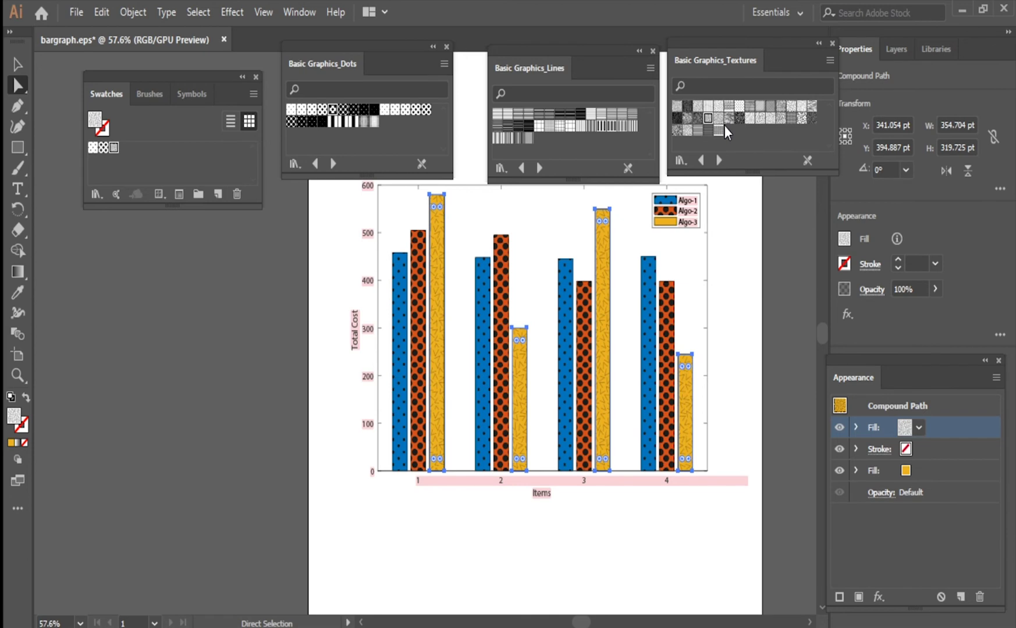
click(719, 118)
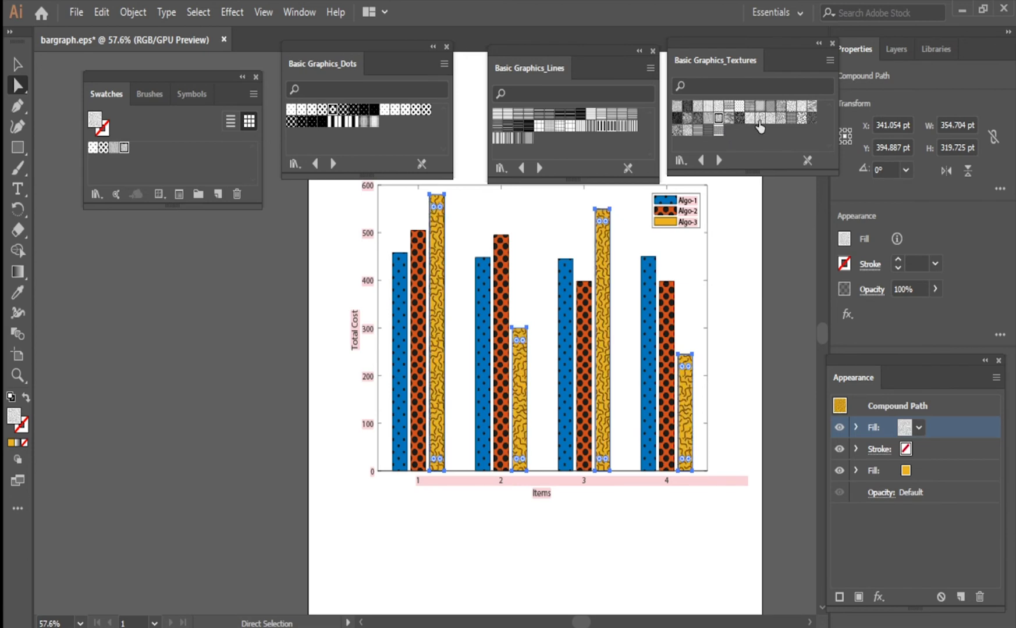
click(760, 118)
click(802, 119)
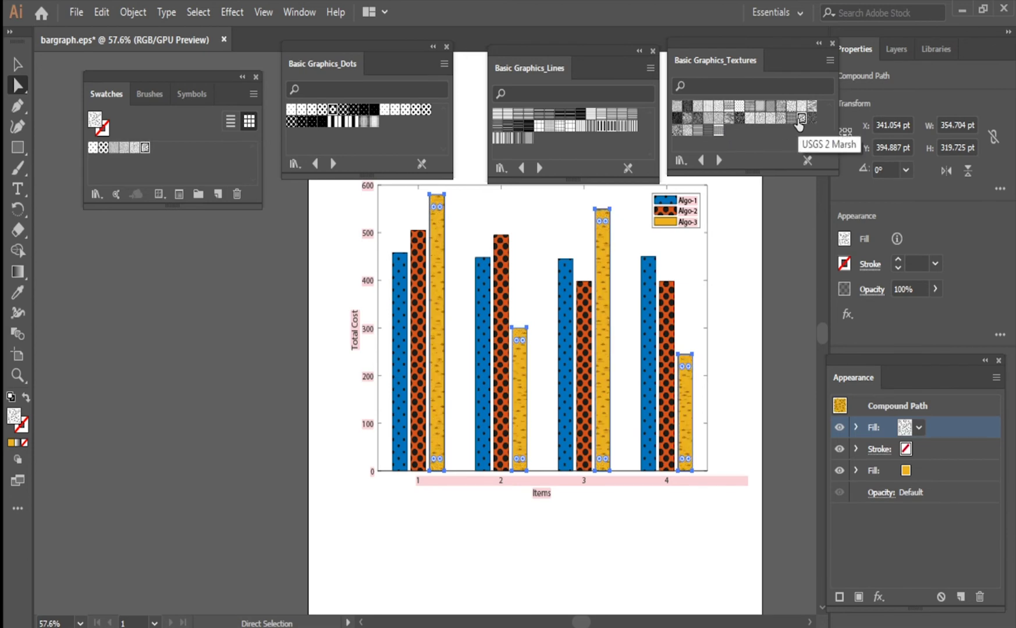
click(729, 105)
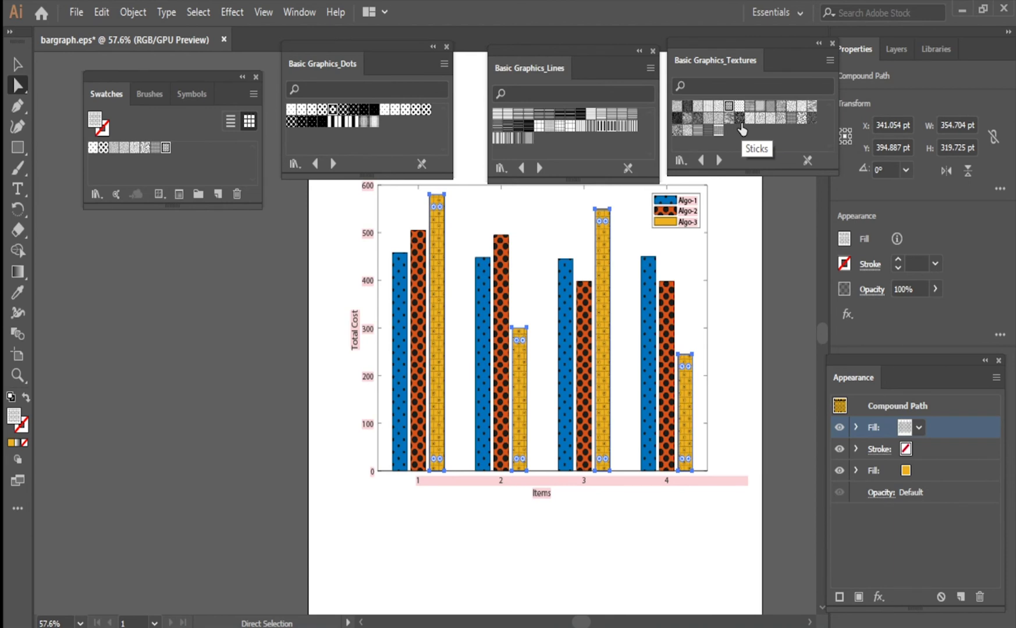
click(609, 130)
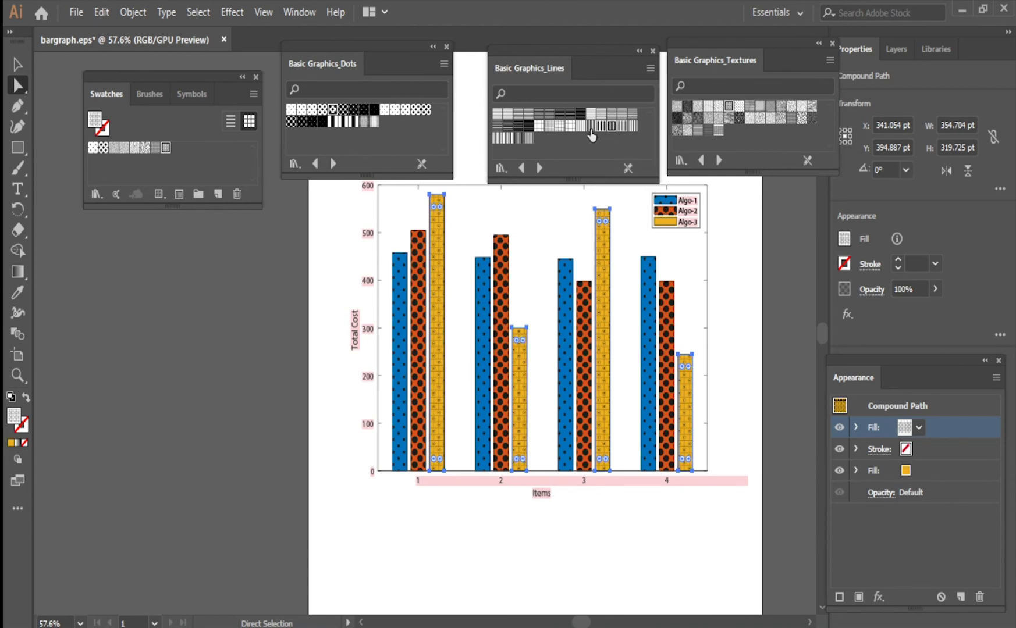
click(581, 131)
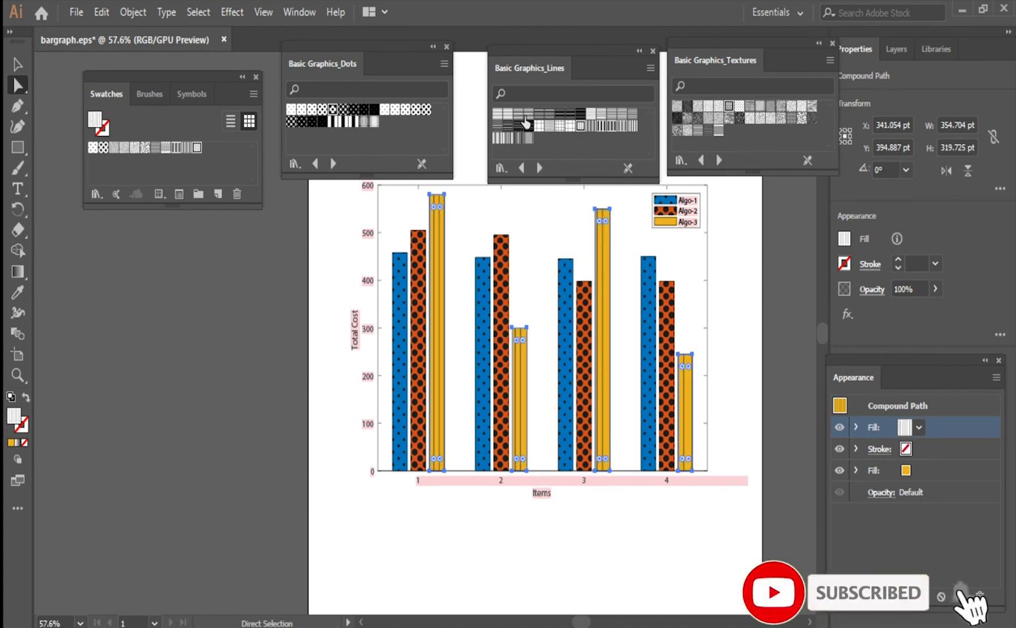
click(517, 116)
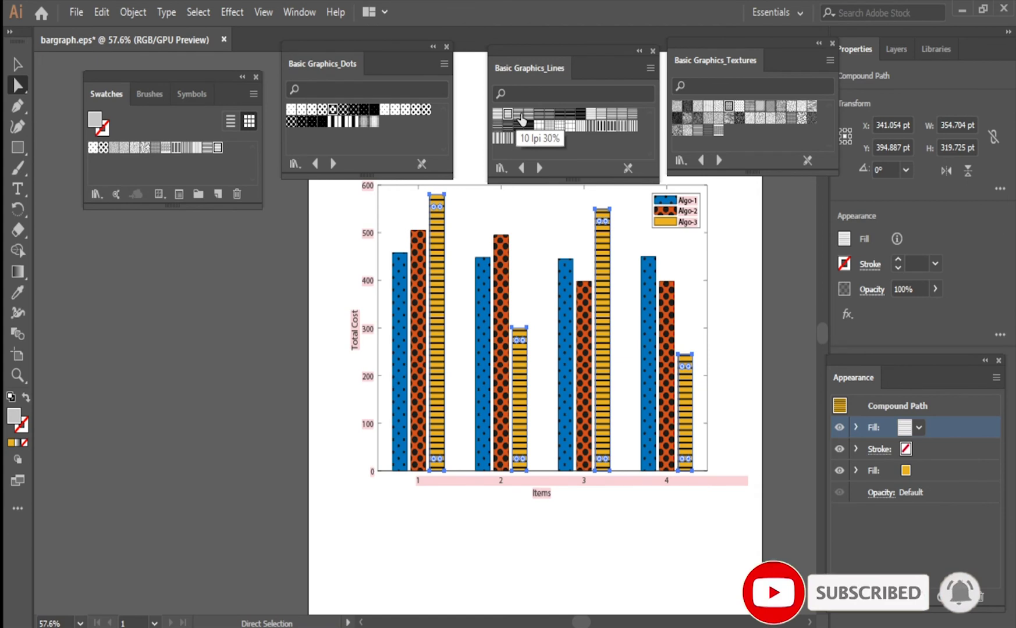
click(518, 115)
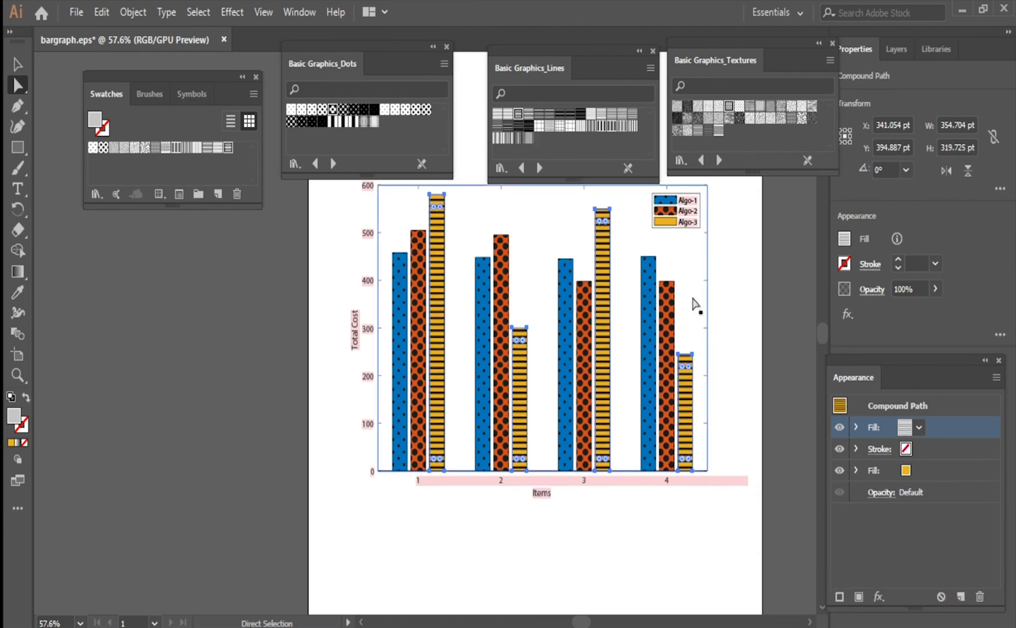
Step: Give the Algo-3 legend swatch a second fill with the matching horizontal stripes
click(668, 222)
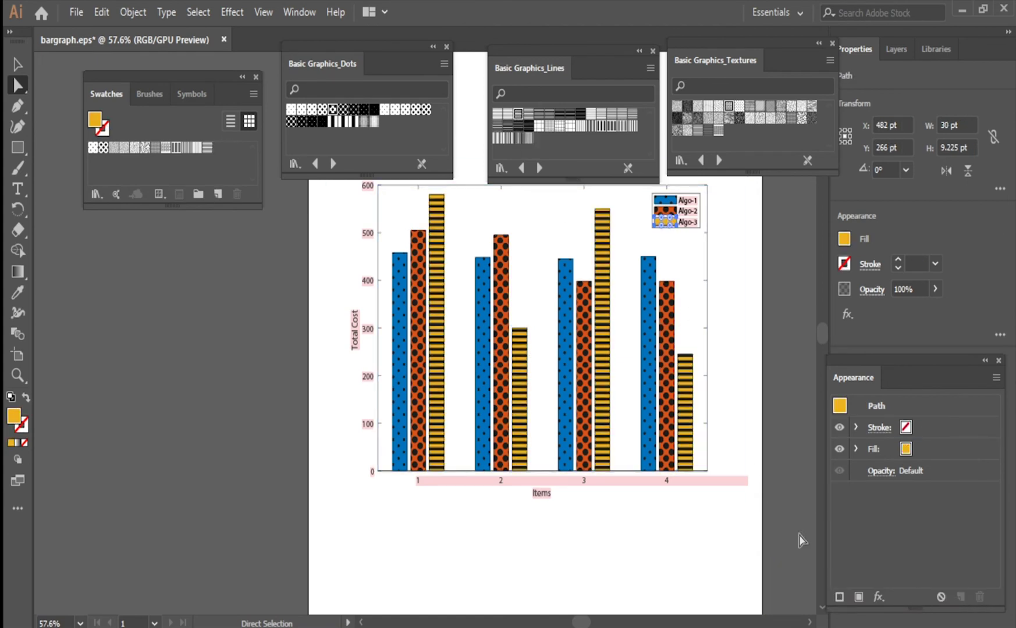
click(853, 600)
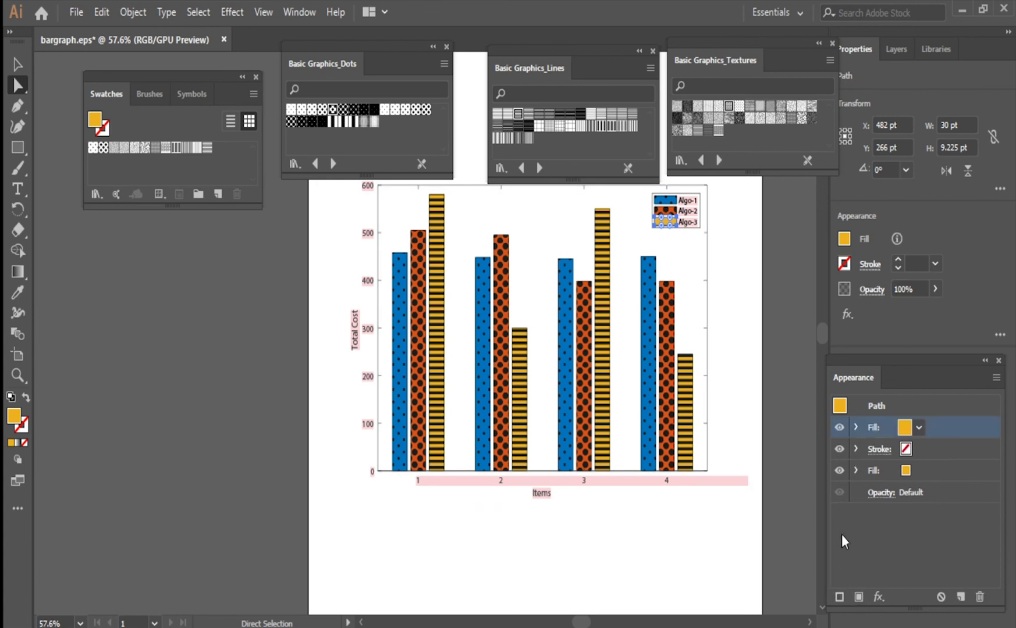
click(522, 126)
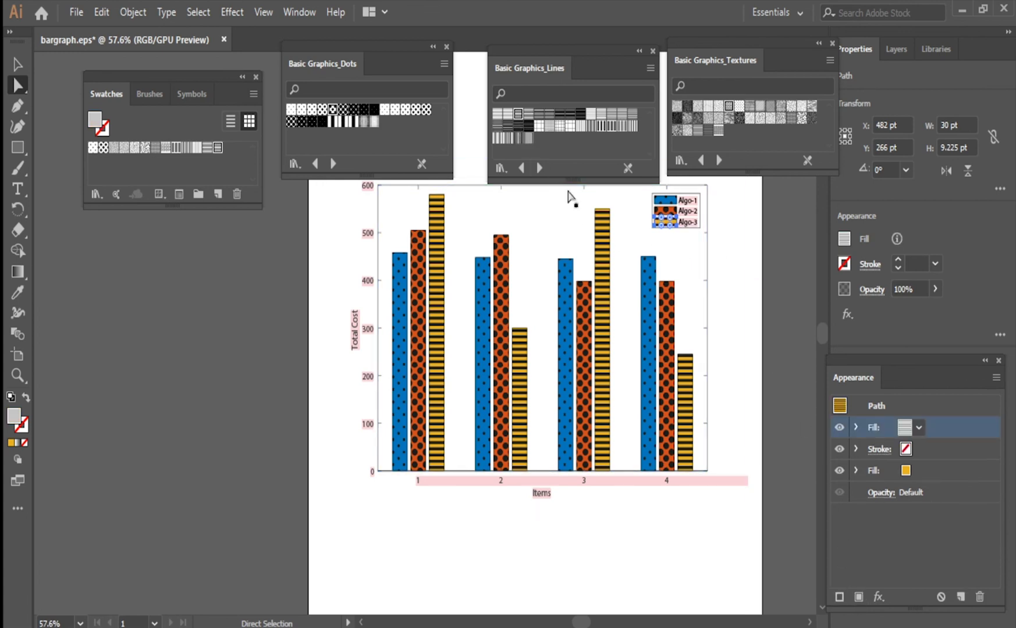
click(642, 236)
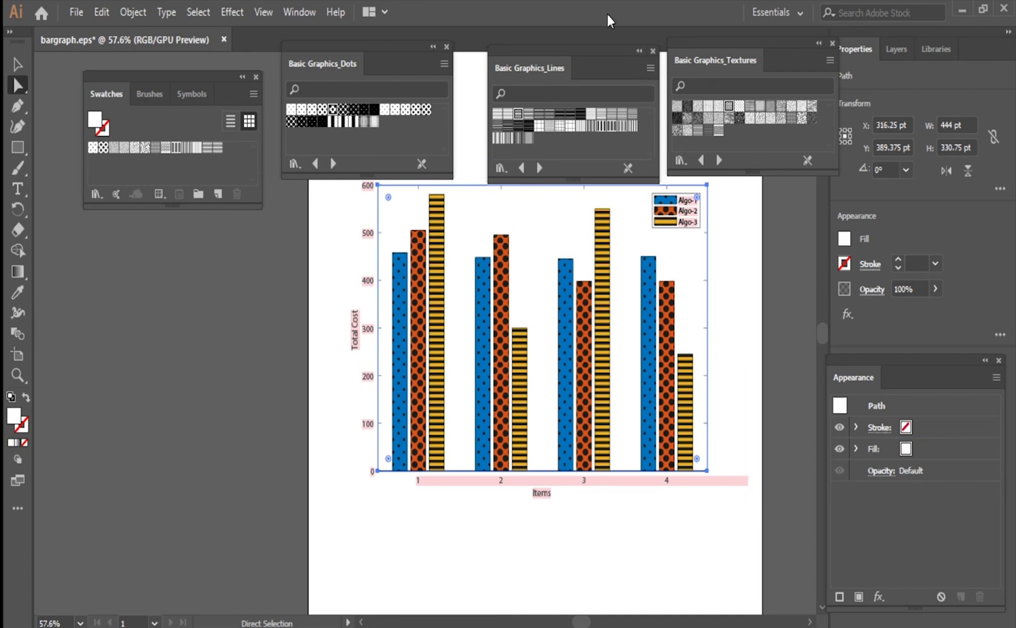
Step: Move the Lines, Textures and Dots library panels aside and deselect everything
drag(594, 81, 170, 285)
drag(790, 64, 223, 438)
drag(384, 69, 552, 49)
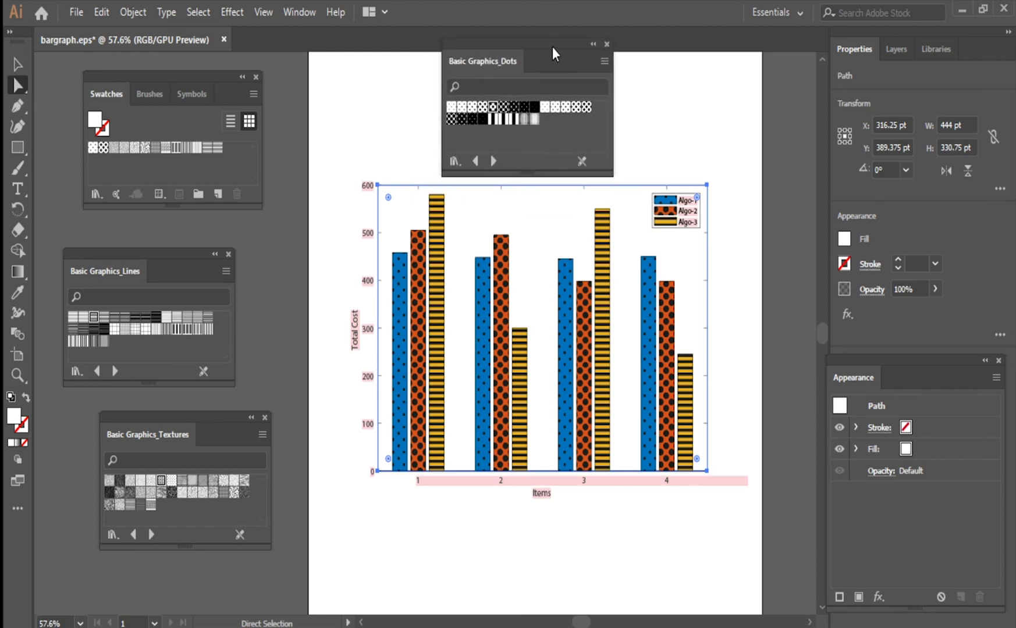
key(ctrl+shift+a)
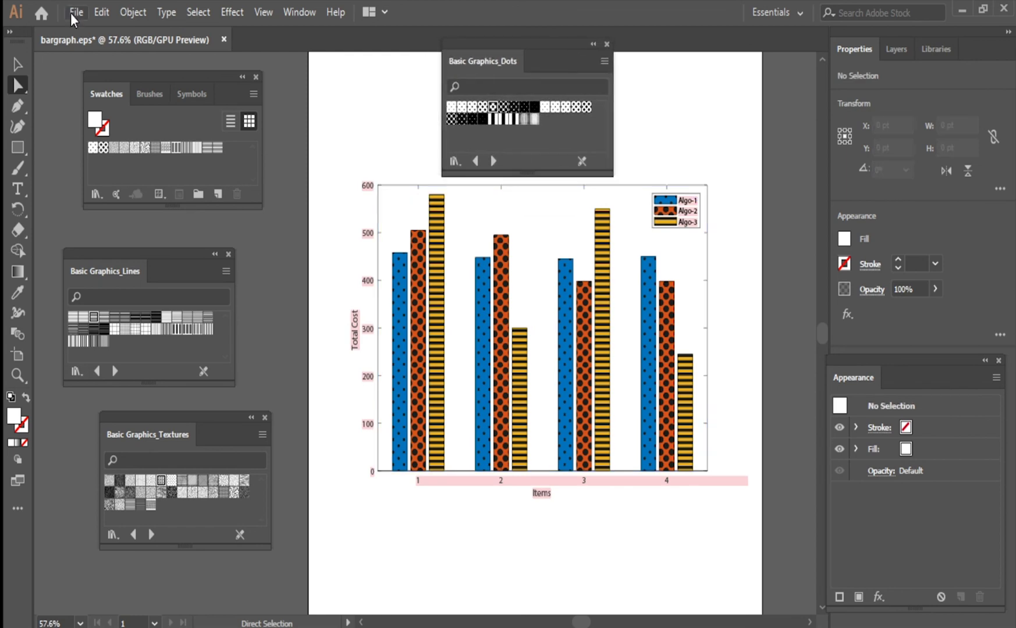
Step: Save the chart as Illustrator EPS named 'pattern', accept EPS Options, and close Illustrator
click(72, 13)
click(126, 167)
text(patt)
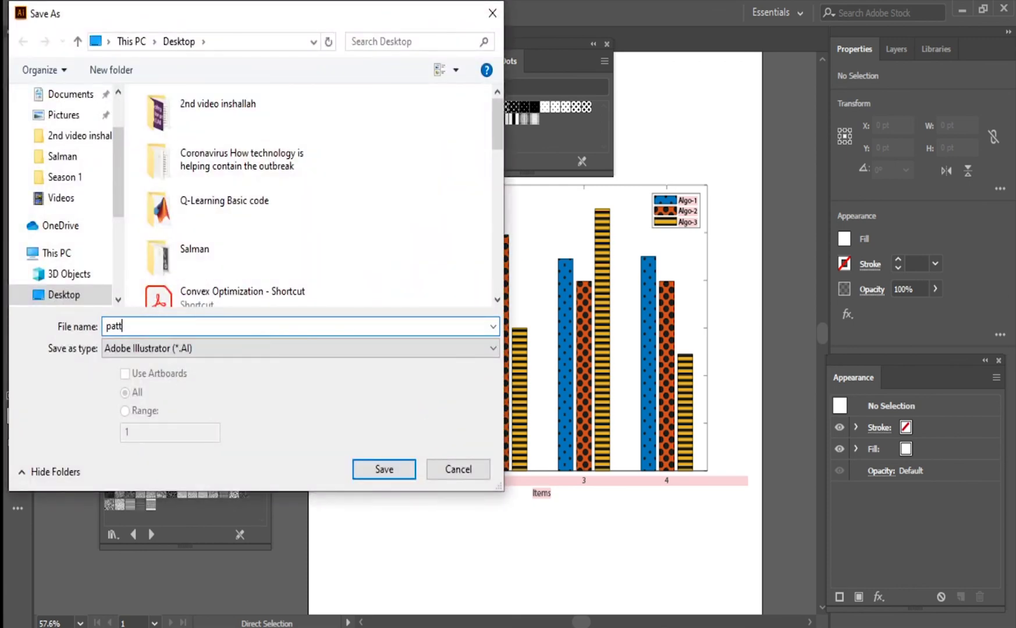
text(ern)
click(365, 352)
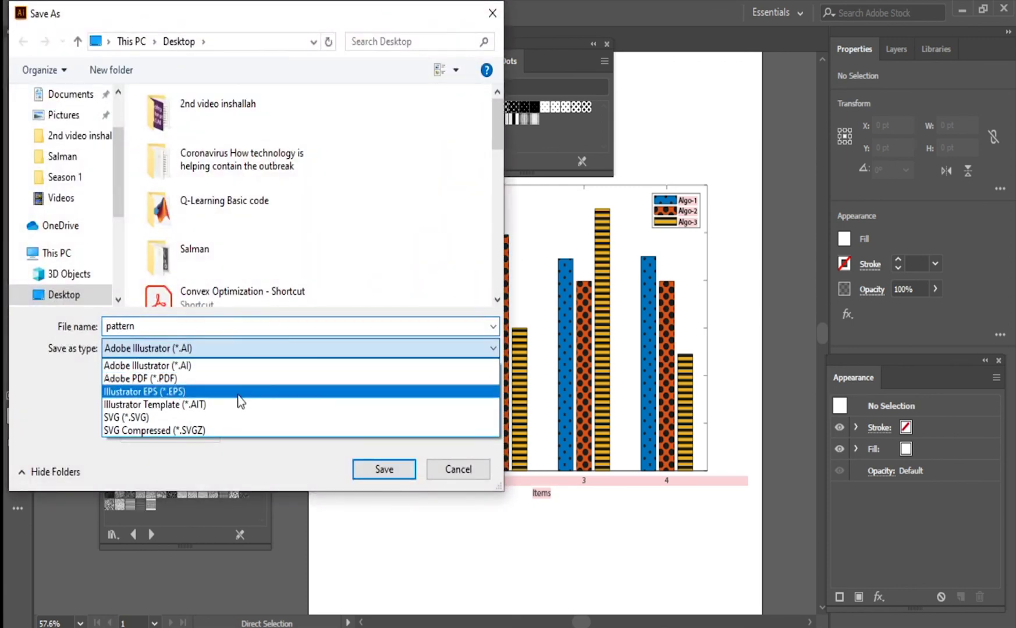
click(190, 394)
click(381, 472)
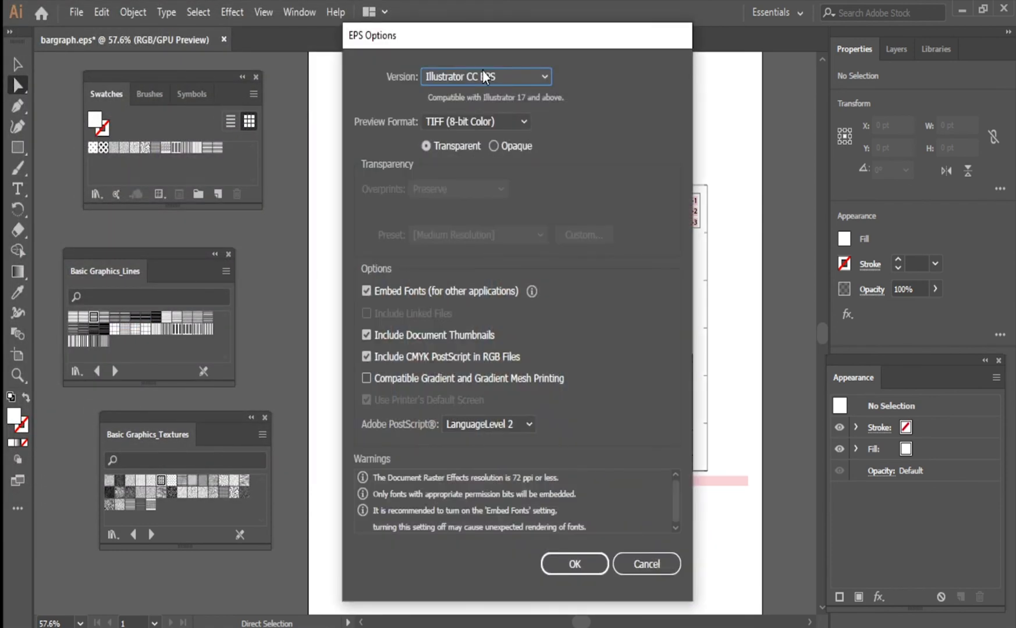
click(573, 564)
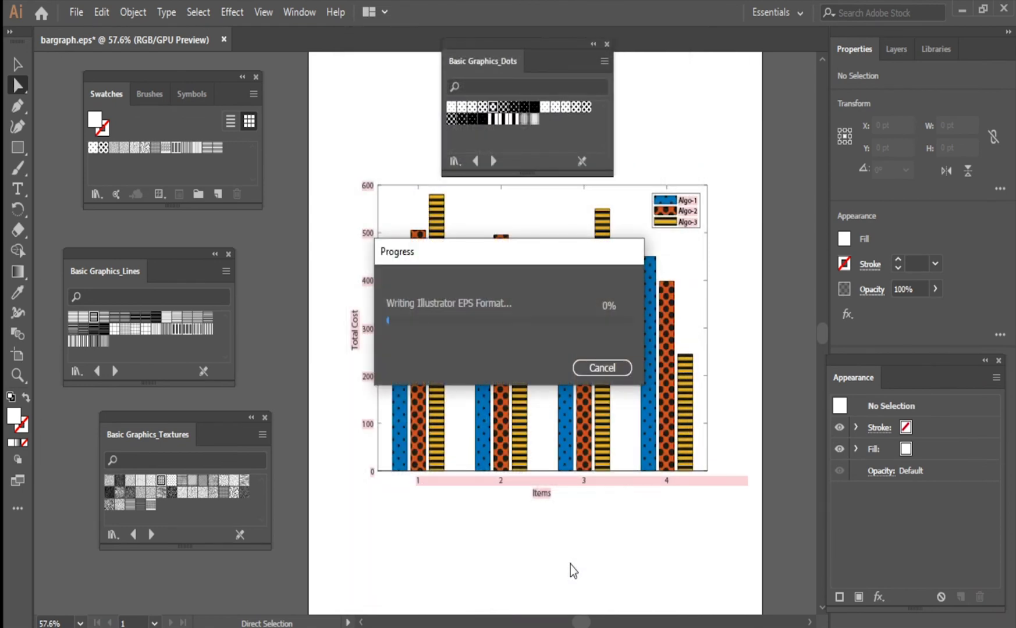
click(959, 11)
Step: Drag the pattern.eps icon next to bargraph.eps on the Desktop
drag(26, 115, 371, 163)
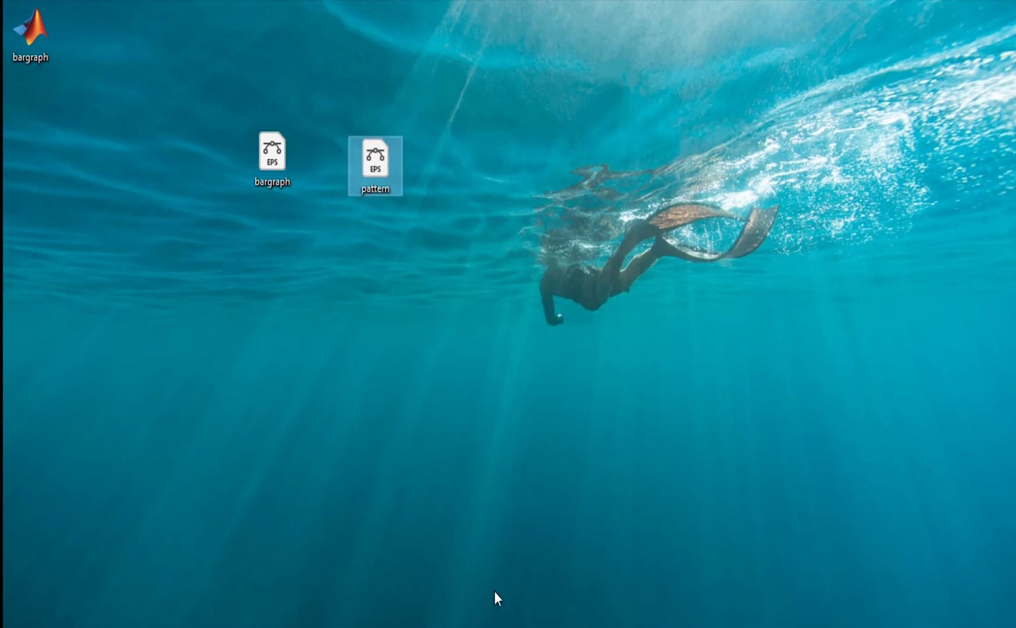